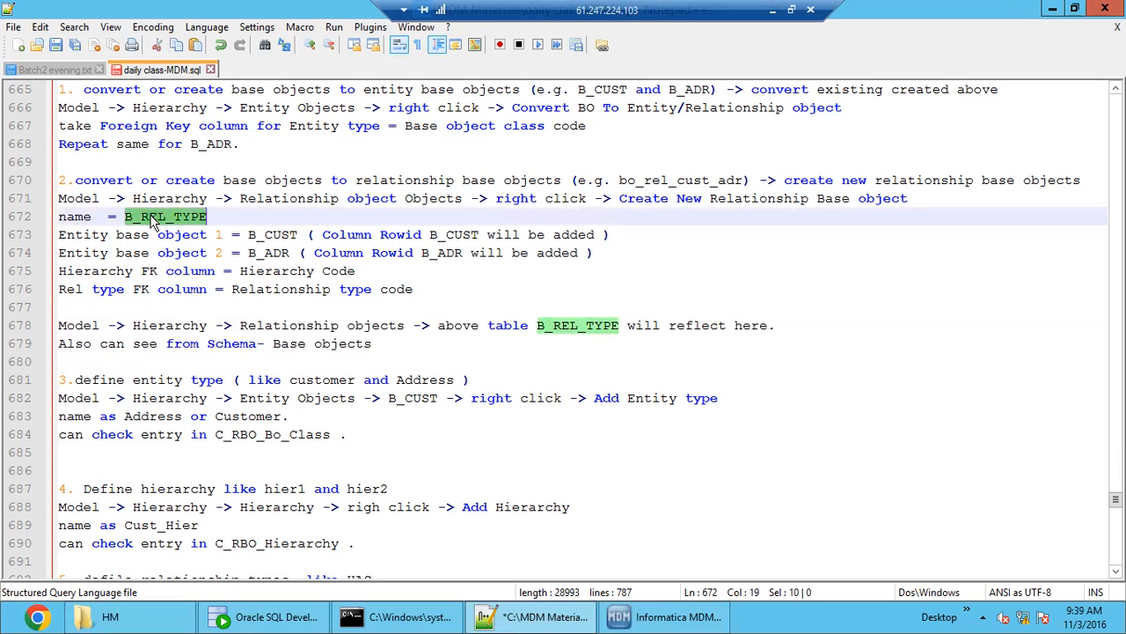
- Review the notes on converting or creating base objects as entity and relationship base objects in daily class-MDM.sql
left_click_drag(369, 344, 49, 182)
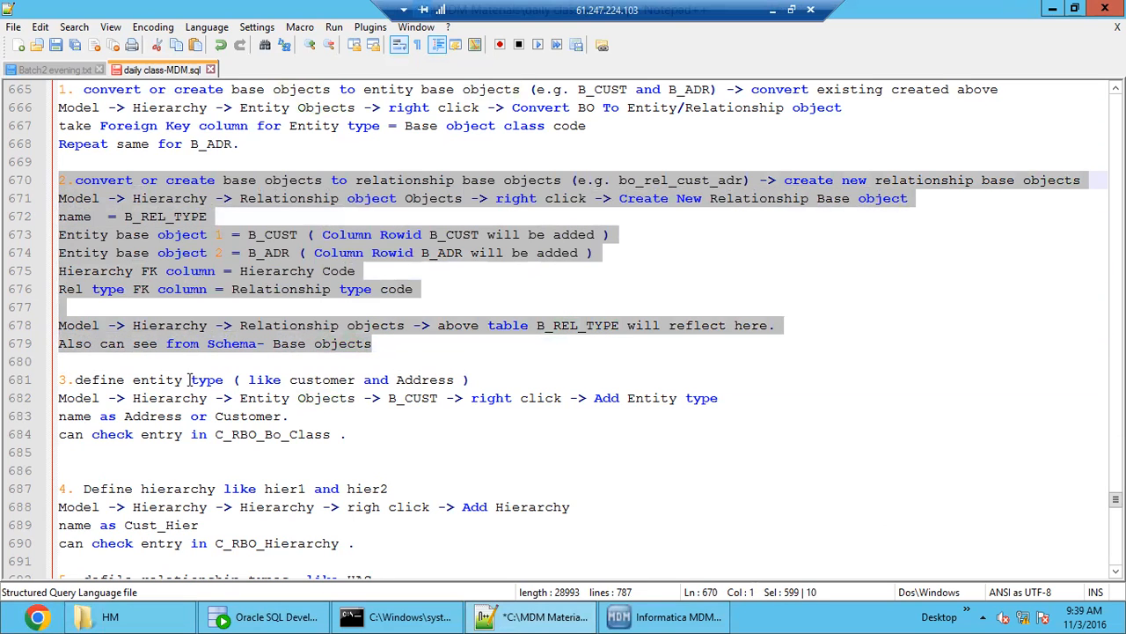
scroll(190, 379, "up", 1)
left_click_drag(398, 143, 420, 144)
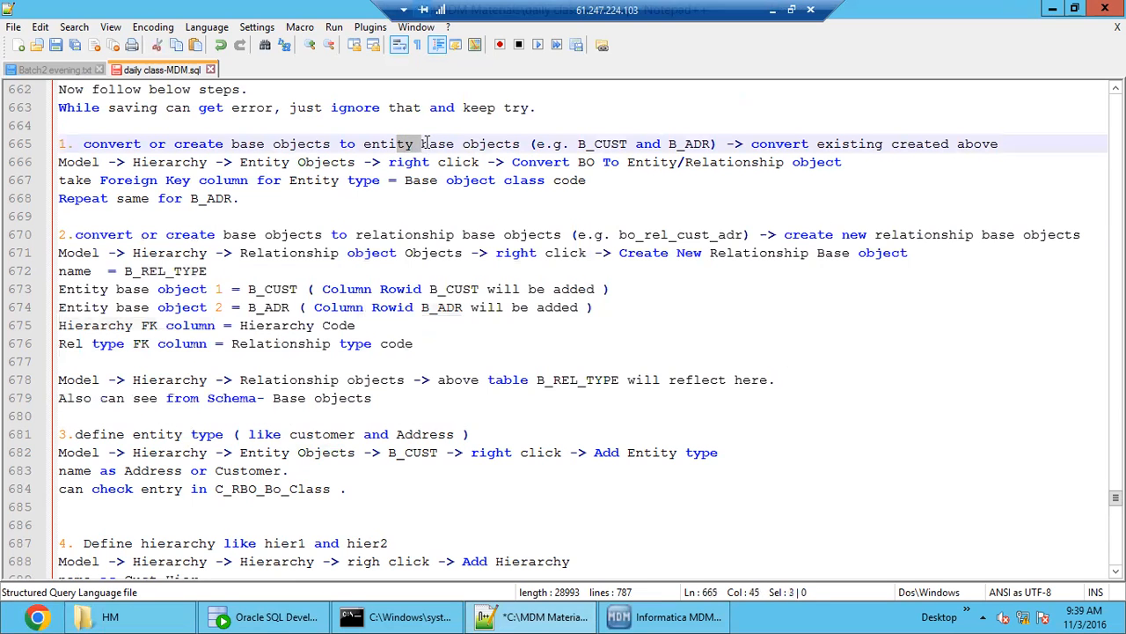
left_click_drag(404, 235, 463, 236)
scroll(400, 380, "down", 3)
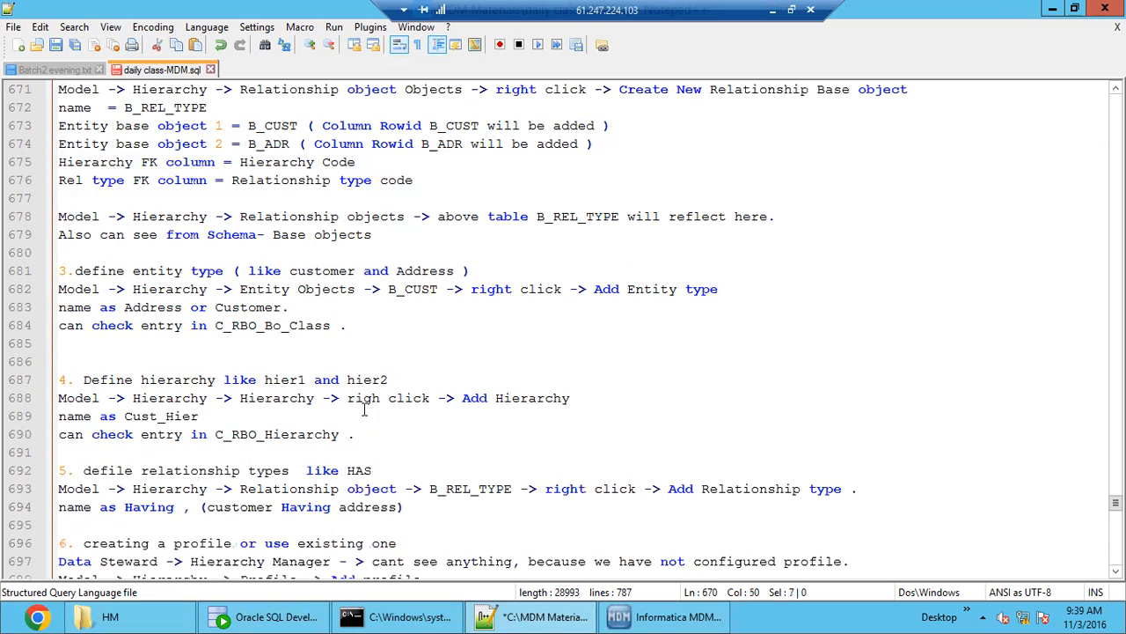
left_click(181, 354)
scroll(167, 341, "down", 1)
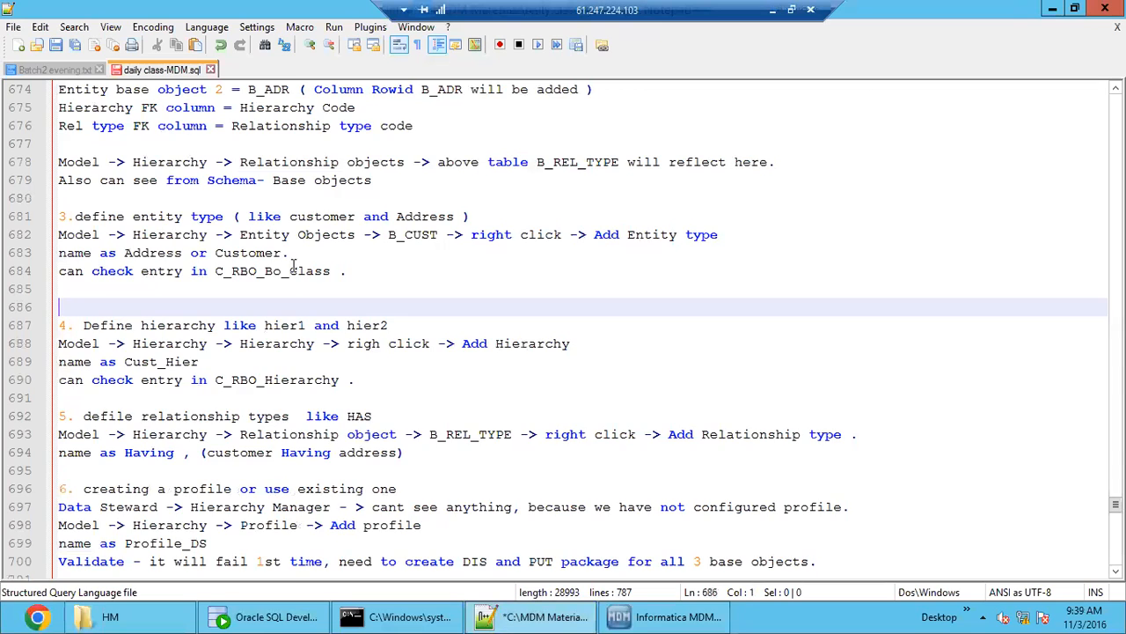
scroll(299, 251, "up", 2)
left_click_drag(455, 125, 534, 126)
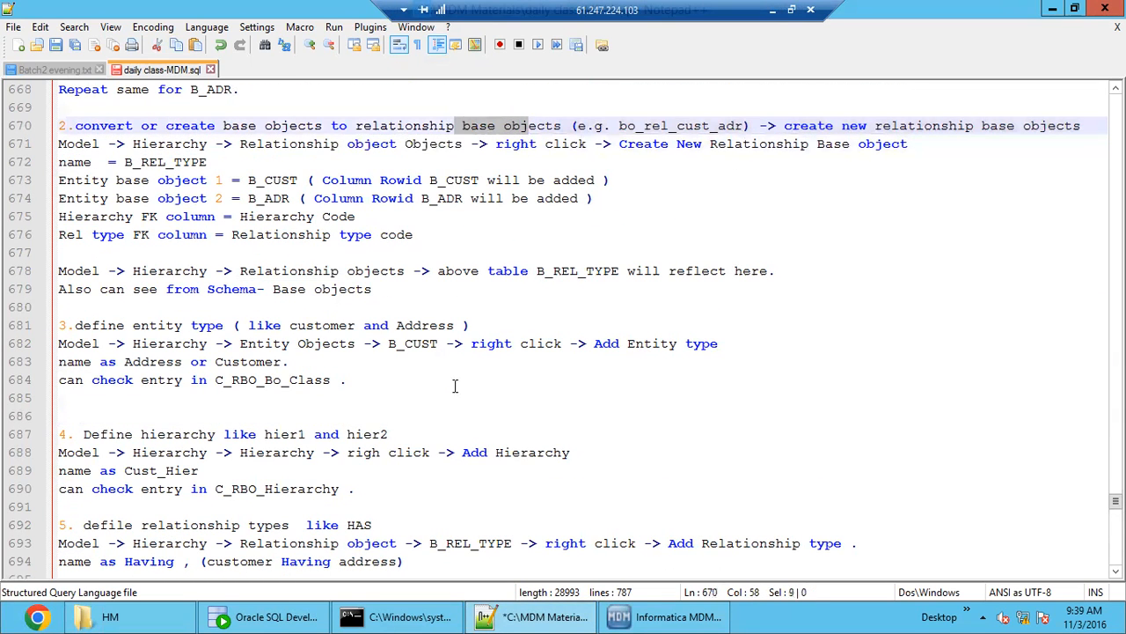
scroll(408, 474, "down", 2)
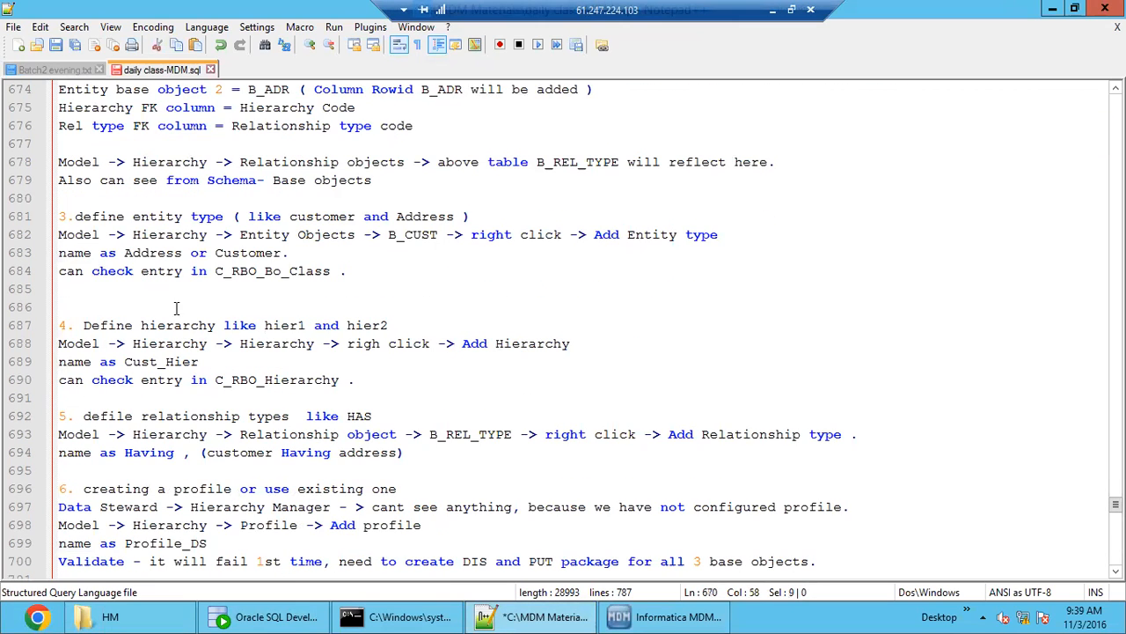
- Read section 3 of the notes on defining entity types for customer and Address through the B_CUST entity object
left_click_drag(170, 206, 220, 398)
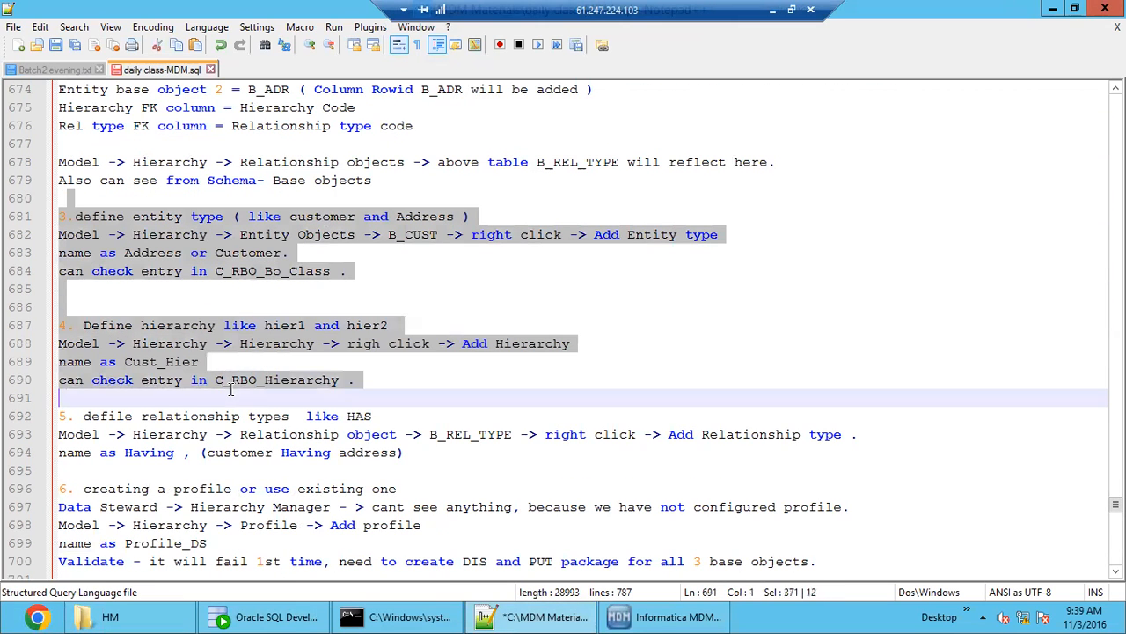
left_click(280, 289)
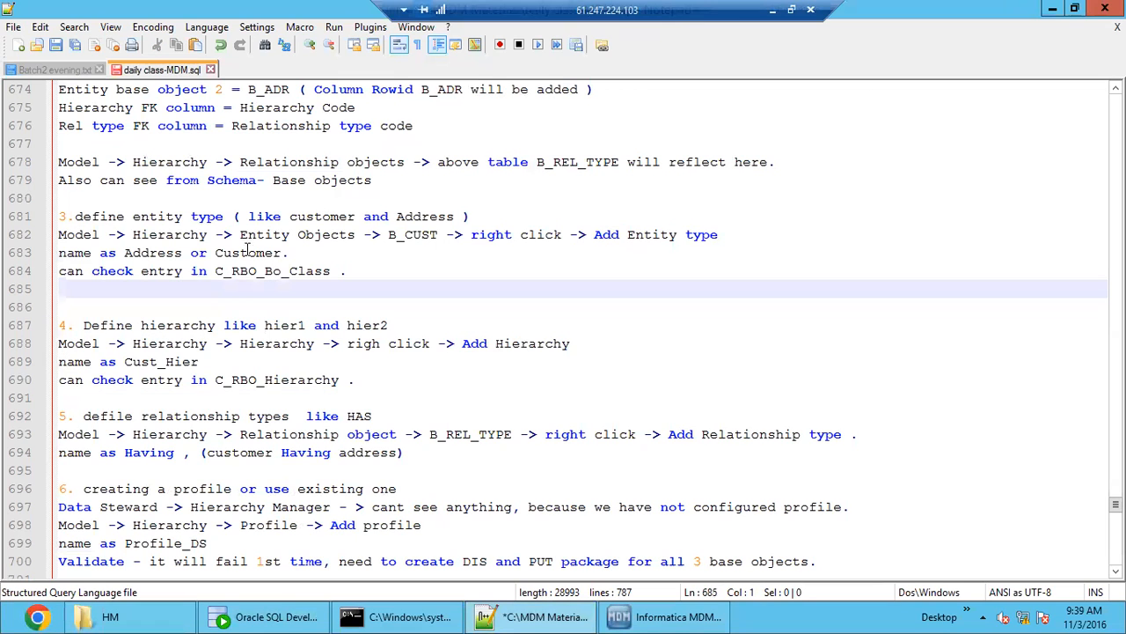
double_click(325, 215)
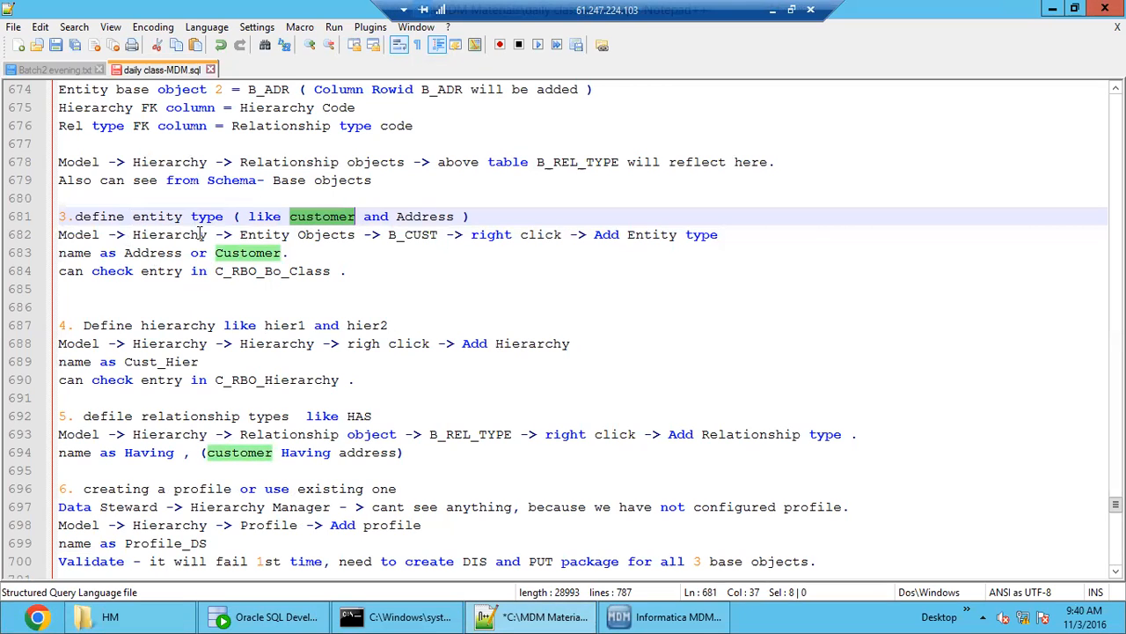
double_click(169, 234)
left_click_drag(290, 234, 322, 234)
left_click(406, 234)
- Switch to Informatica MDM Hub, open the Hierarchies tool and look through the commands offered for the B_CUST entity object
left_click(664, 616)
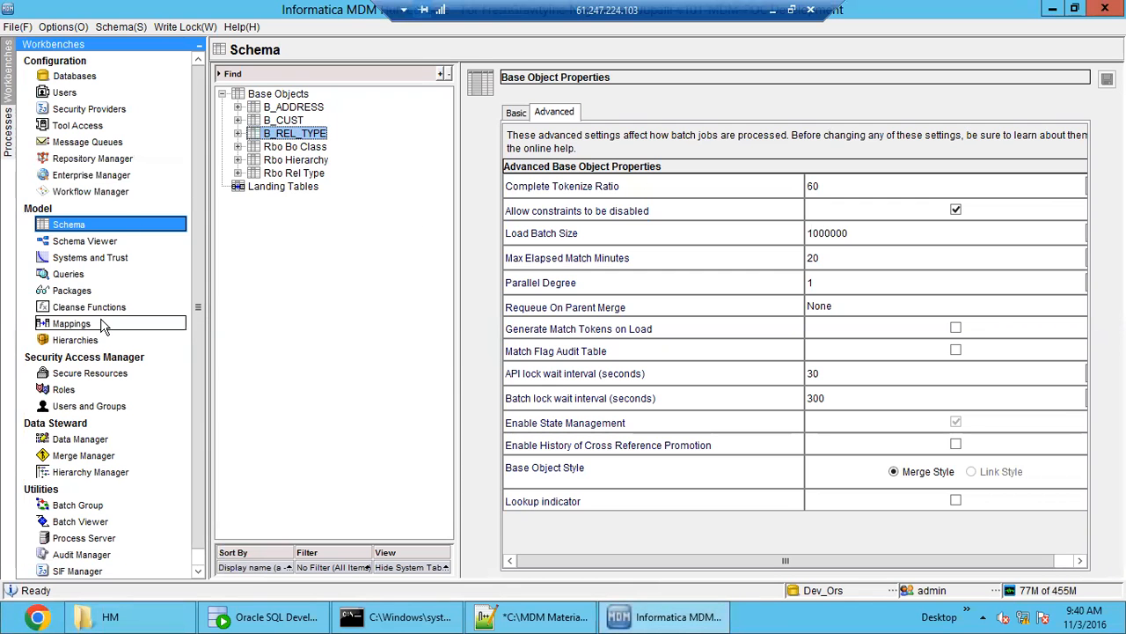
left_click(97, 345)
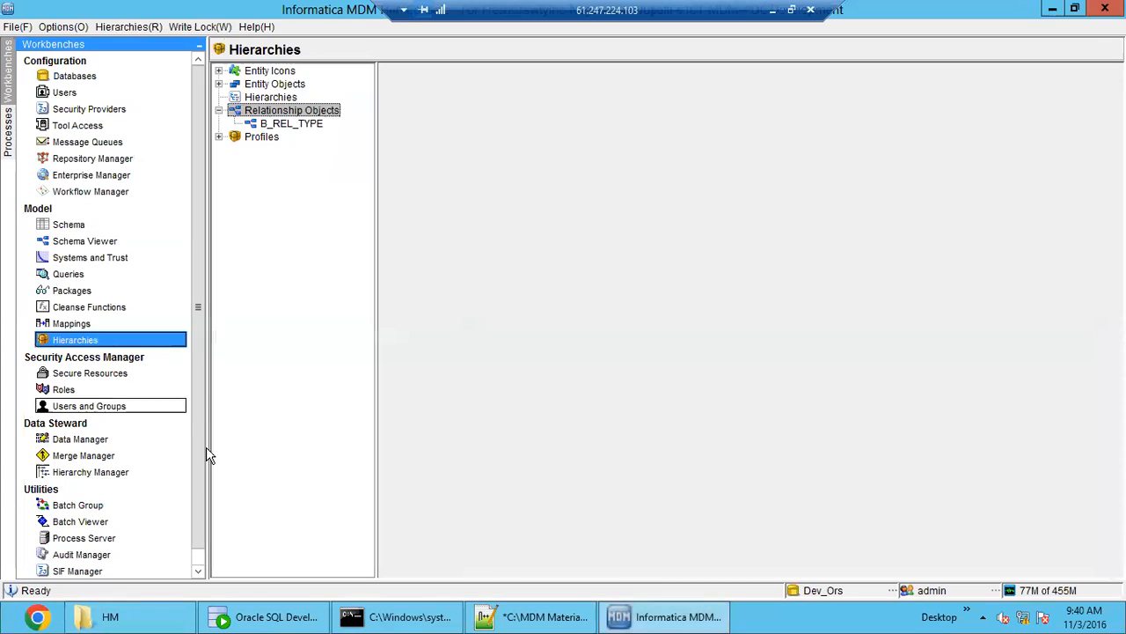
double_click(293, 86)
left_click(292, 108)
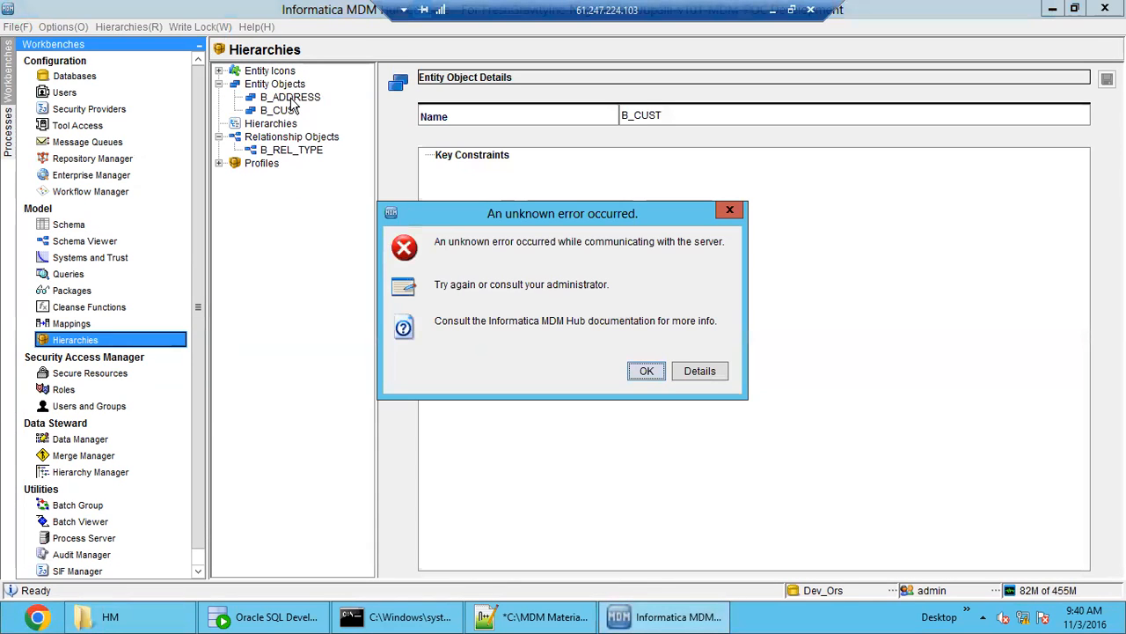
left_click(647, 371)
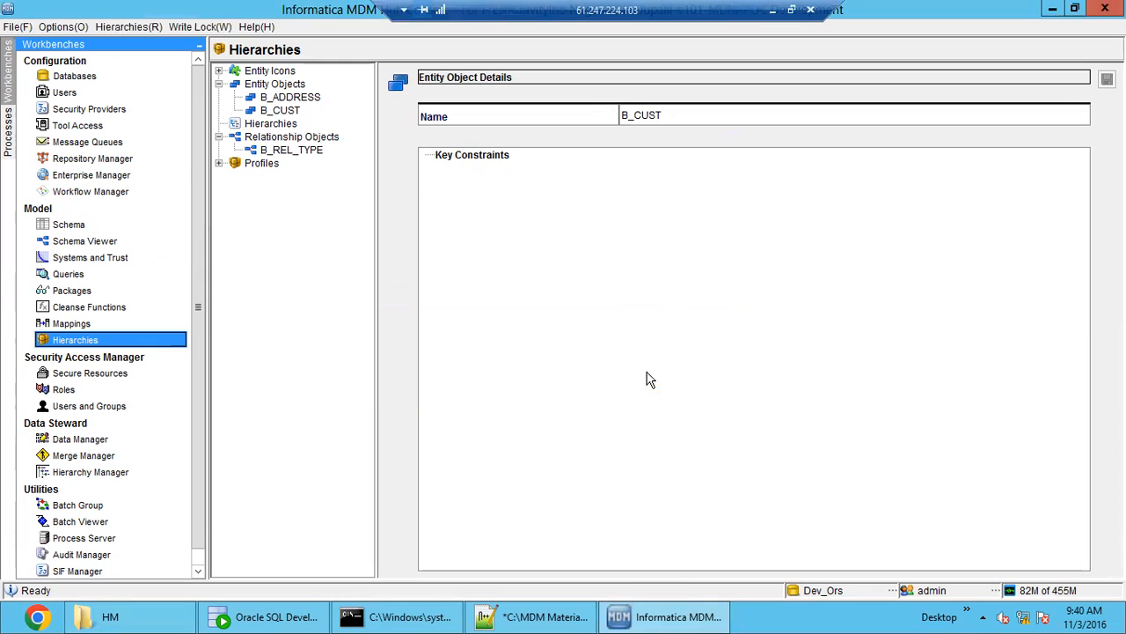
left_click(275, 112)
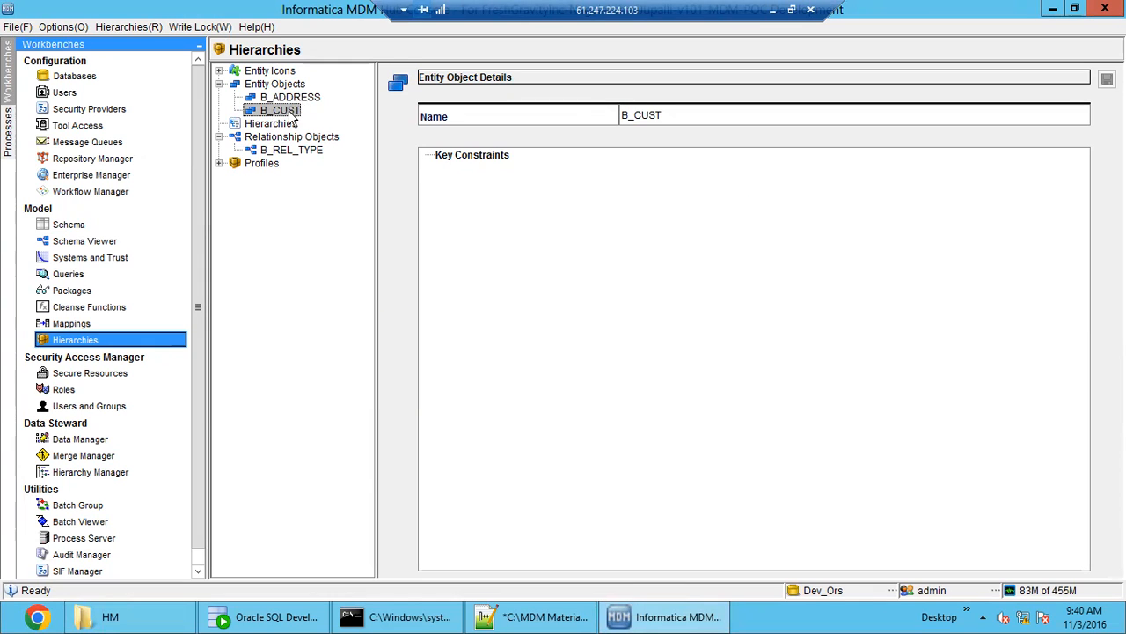
right_click(289, 113)
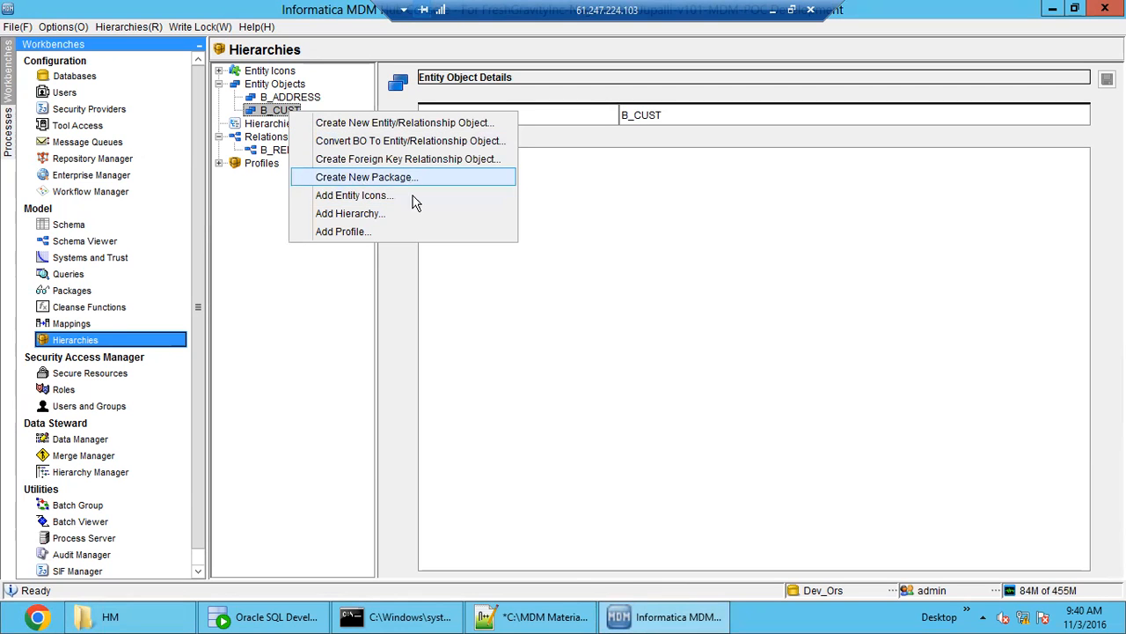
- Switch to Notepad++ and recheck the noted path for adding an entity type to B_CUST
left_click(539, 618)
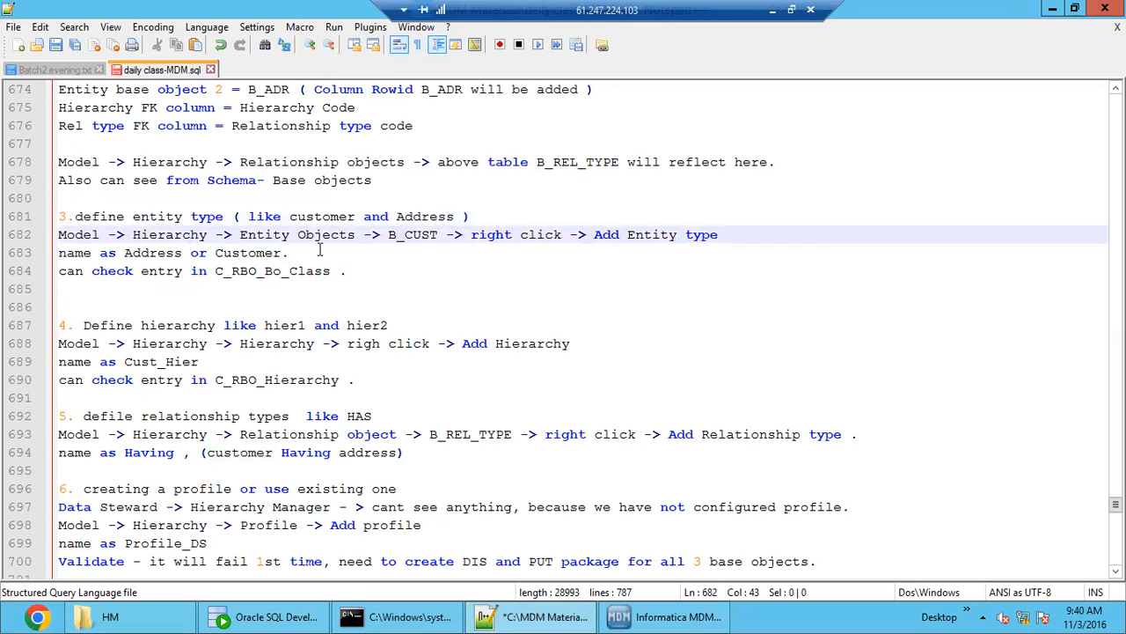
double_click(199, 234)
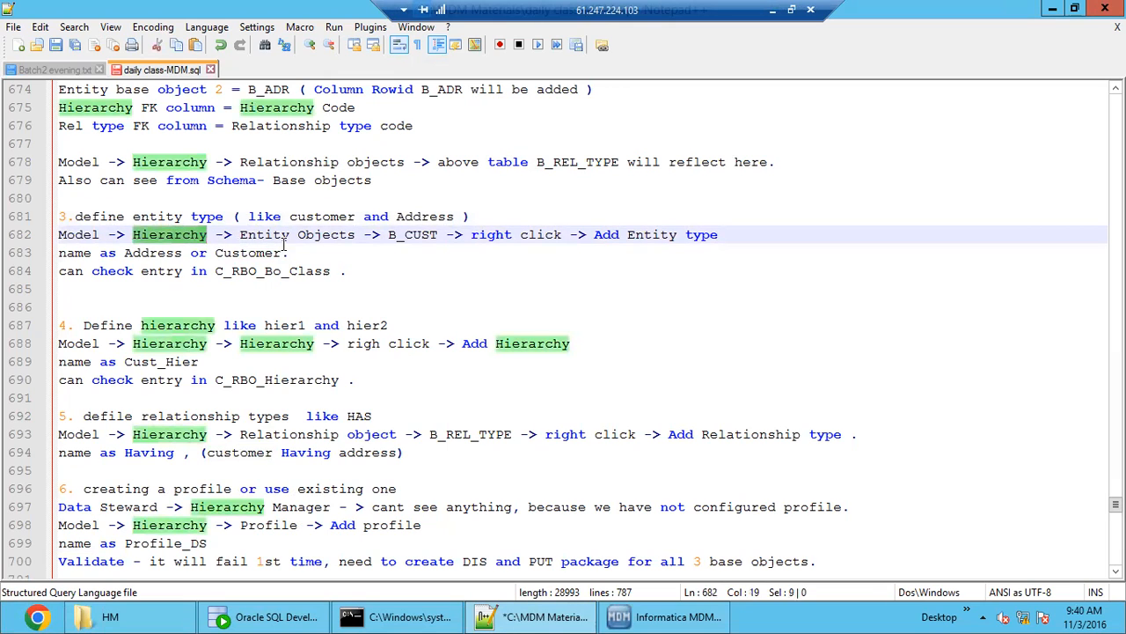
double_click(424, 236)
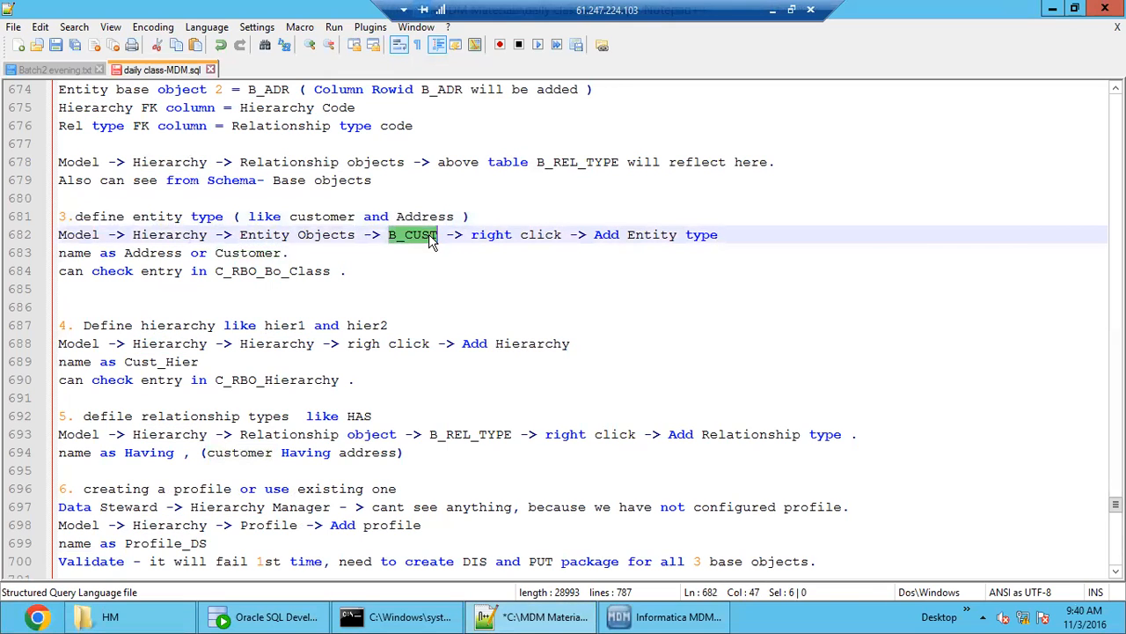
left_click_drag(498, 235, 717, 228)
- Return to Informatica MDM Hub and look for the Add Entity Type command on B_CUST and the Entity Objects node
left_click(655, 620)
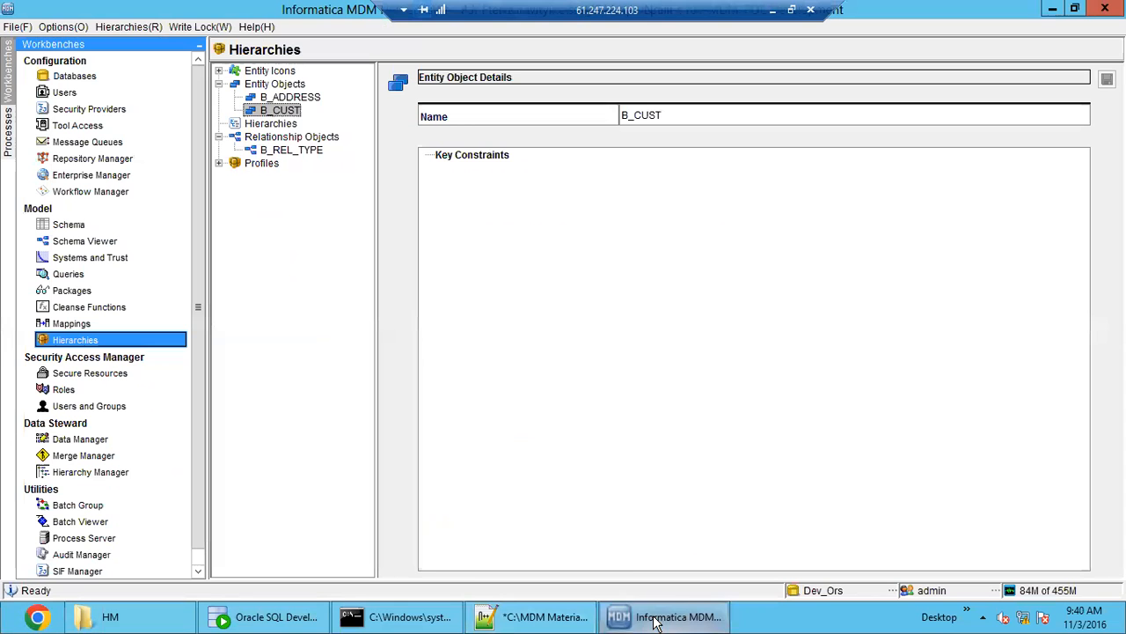
right_click(281, 117)
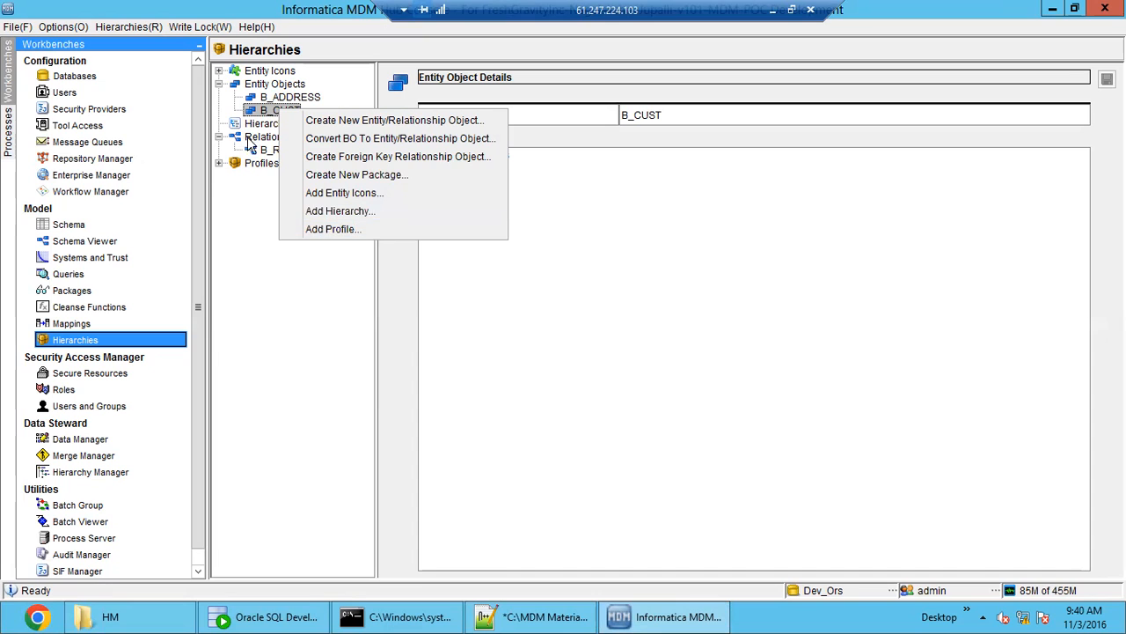
right_click(272, 84)
right_click(272, 83)
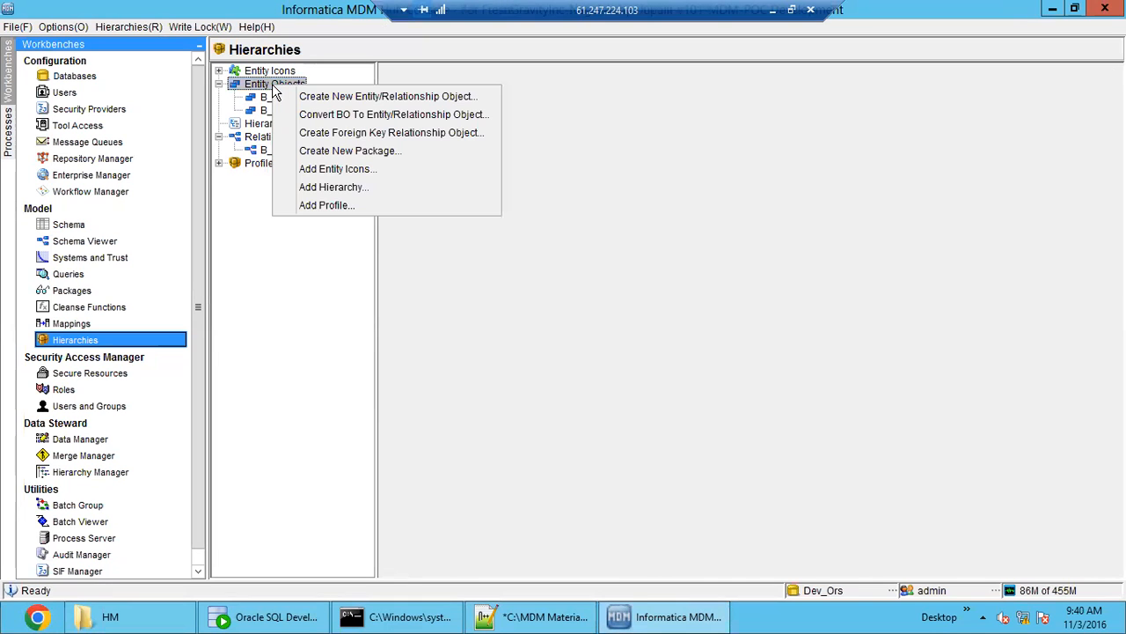
left_click(303, 322)
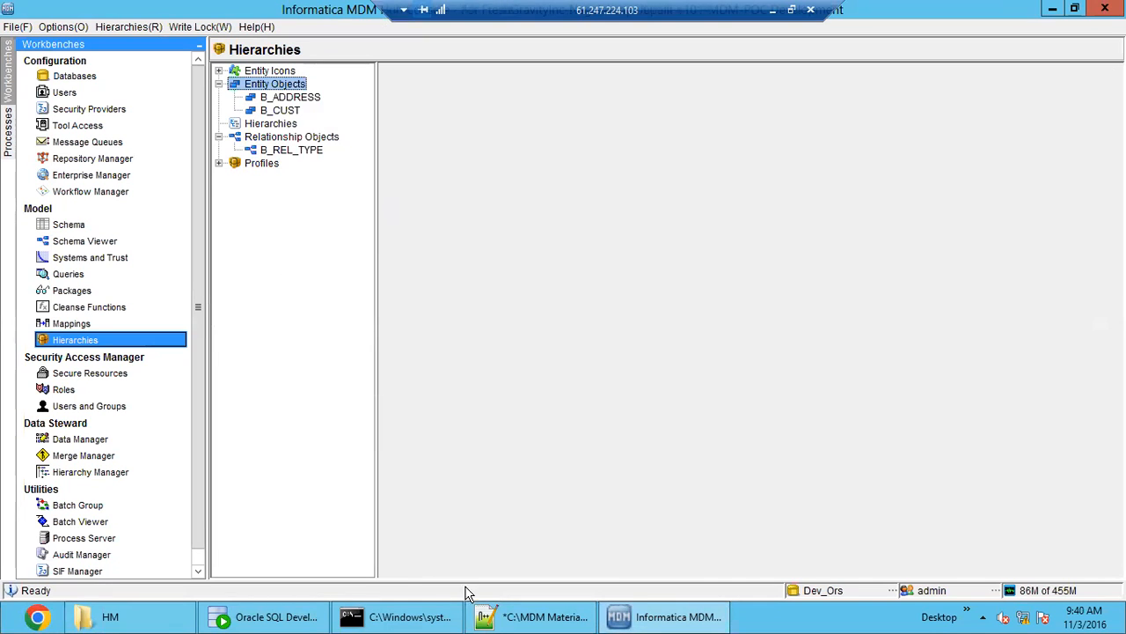
- Go back to Notepad++ and reread the entity type instructions, including the names Address or Customer and the C_RBO_Bo_Class check
left_click(532, 616)
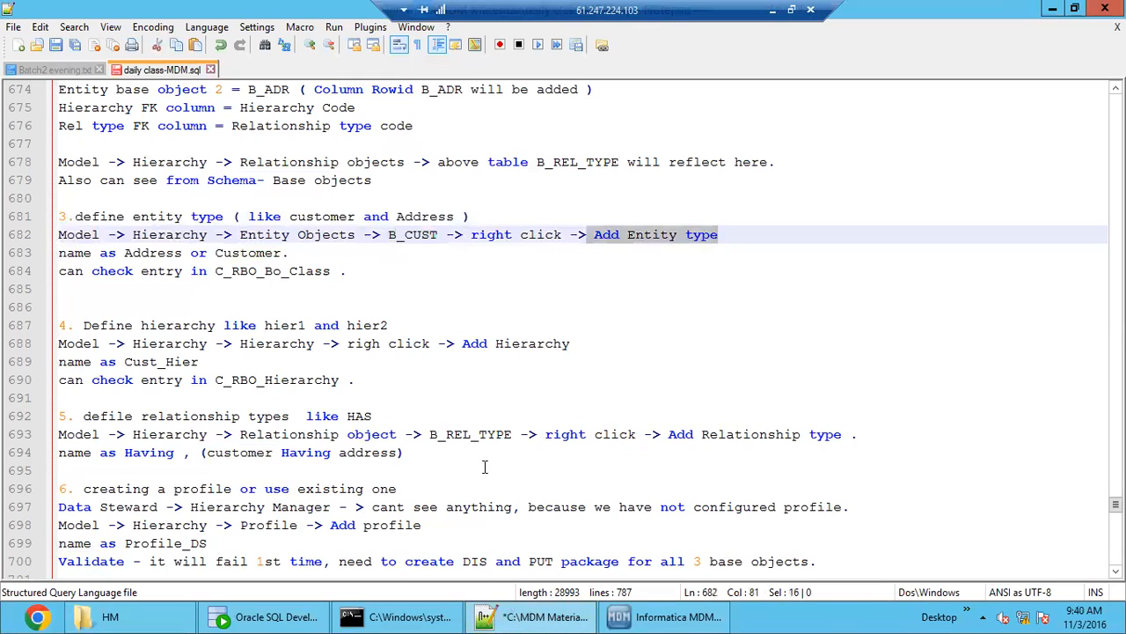
left_click(635, 234)
left_click_drag(595, 234, 686, 234)
left_click(155, 253)
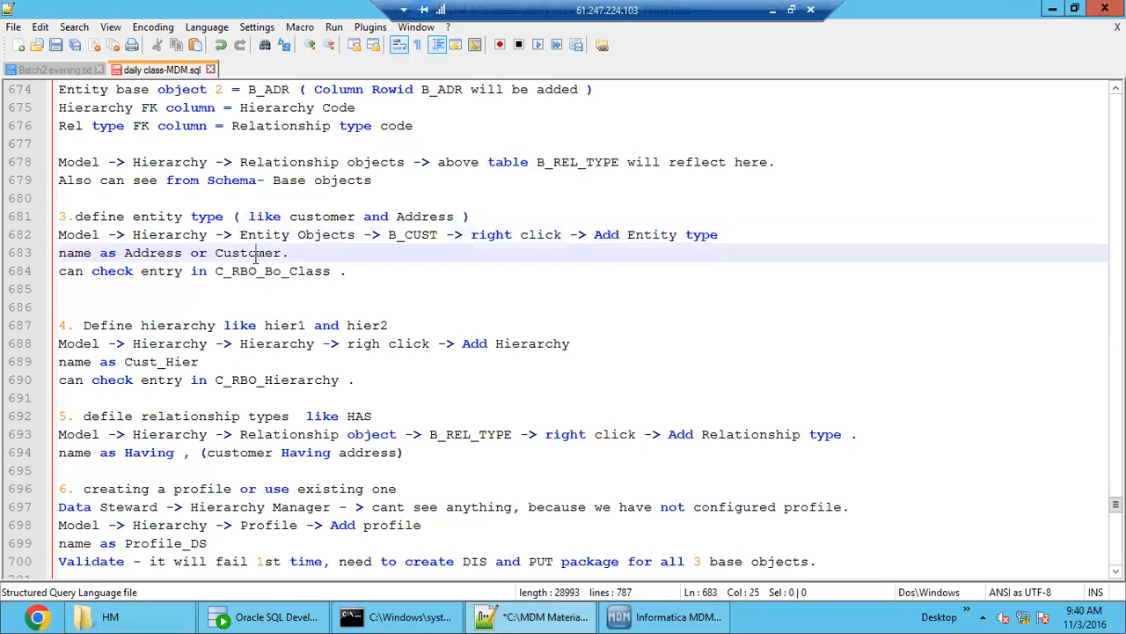
double_click(255, 252)
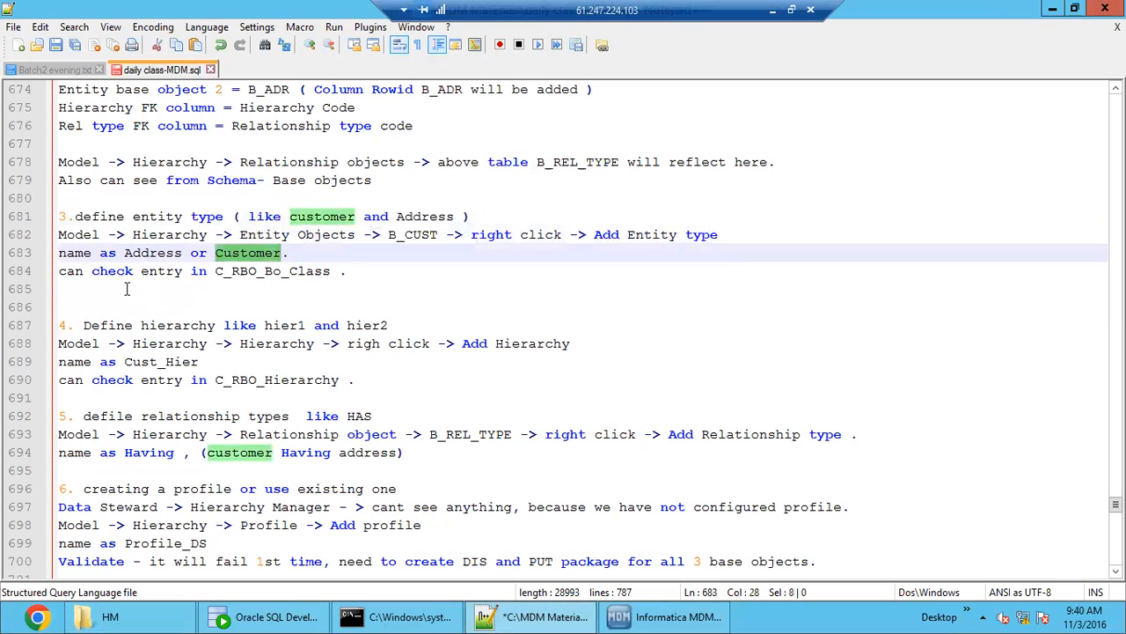
double_click(270, 271)
left_click(360, 274)
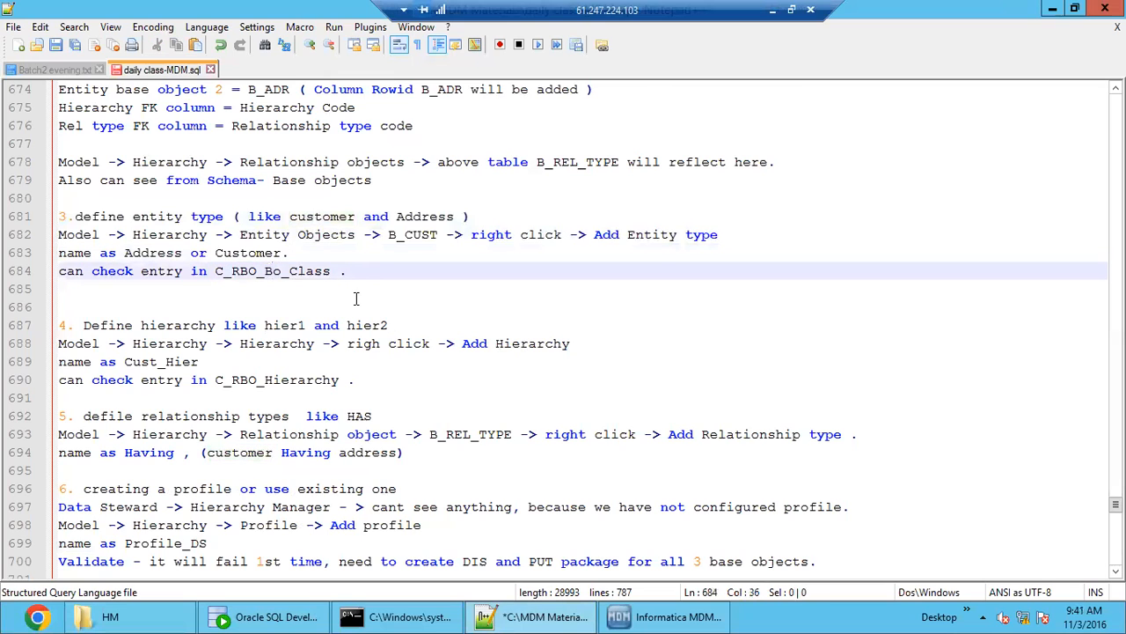
double_click(189, 234)
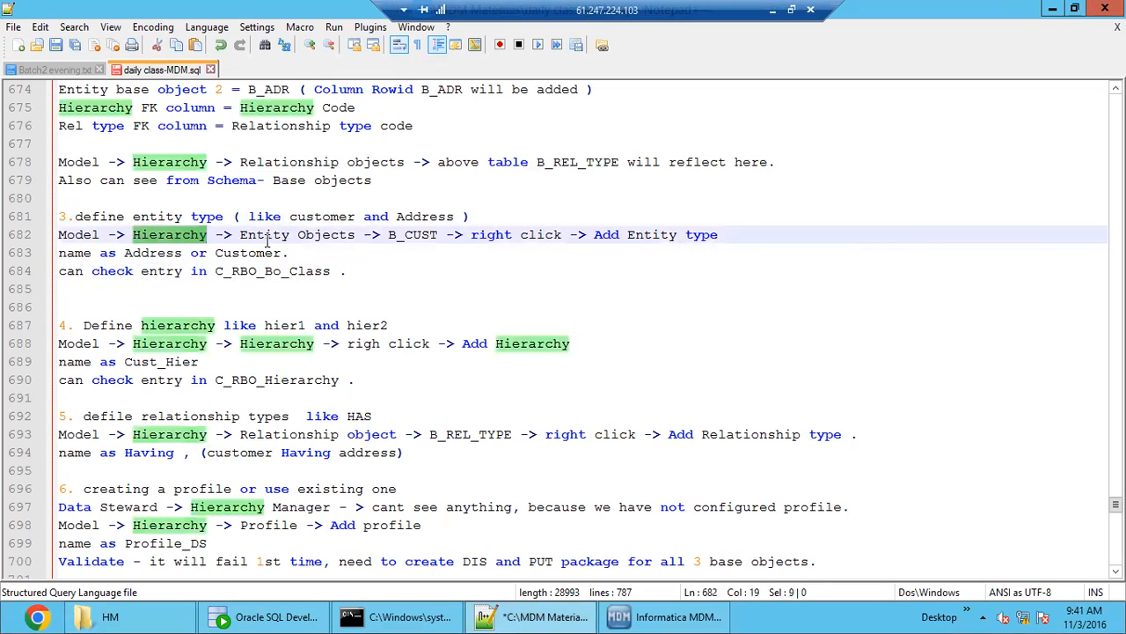
left_click_drag(265, 234, 422, 234)
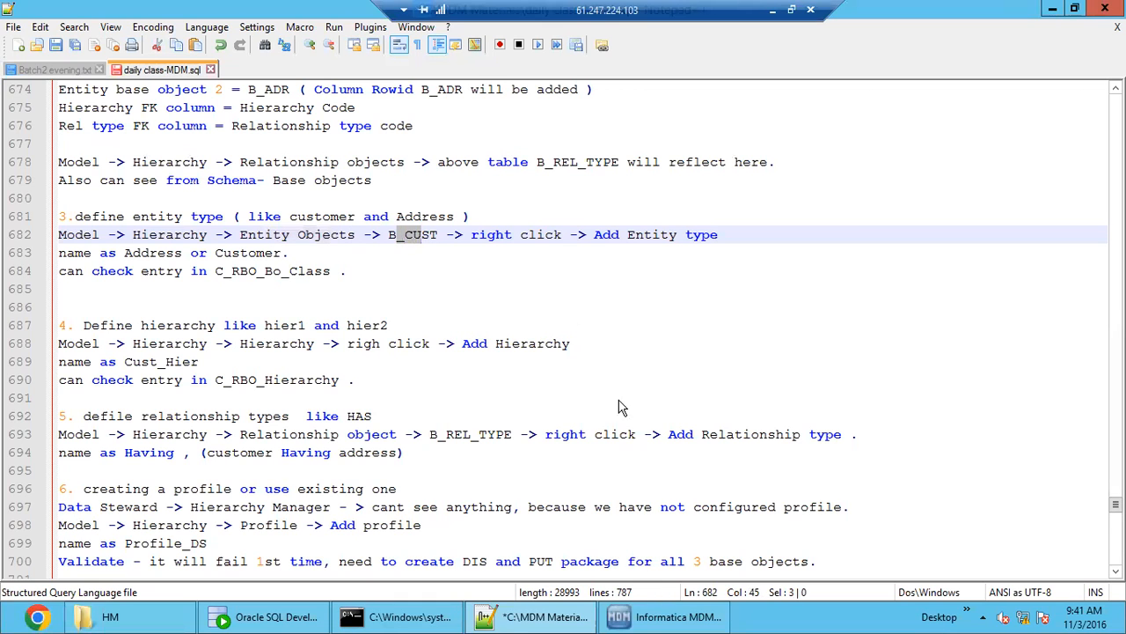
left_click_drag(603, 234, 678, 222)
- Switch to Informatica MDM Hub, select the B_CUST entity object and inspect the details of the error it raises
left_click(657, 614)
left_click(284, 113)
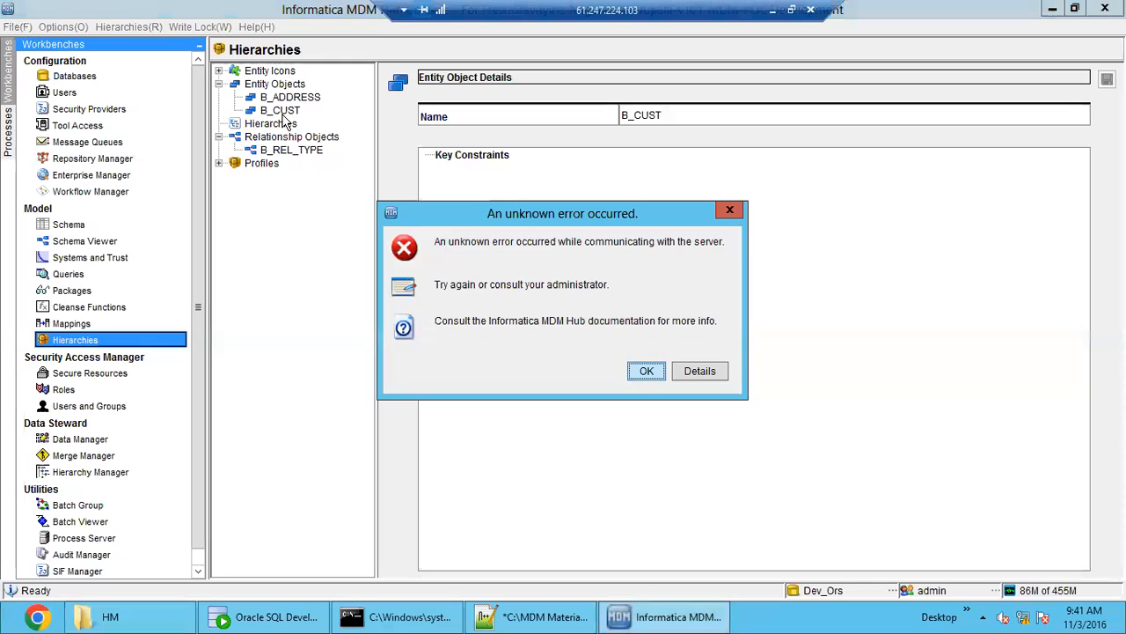
left_click(709, 372)
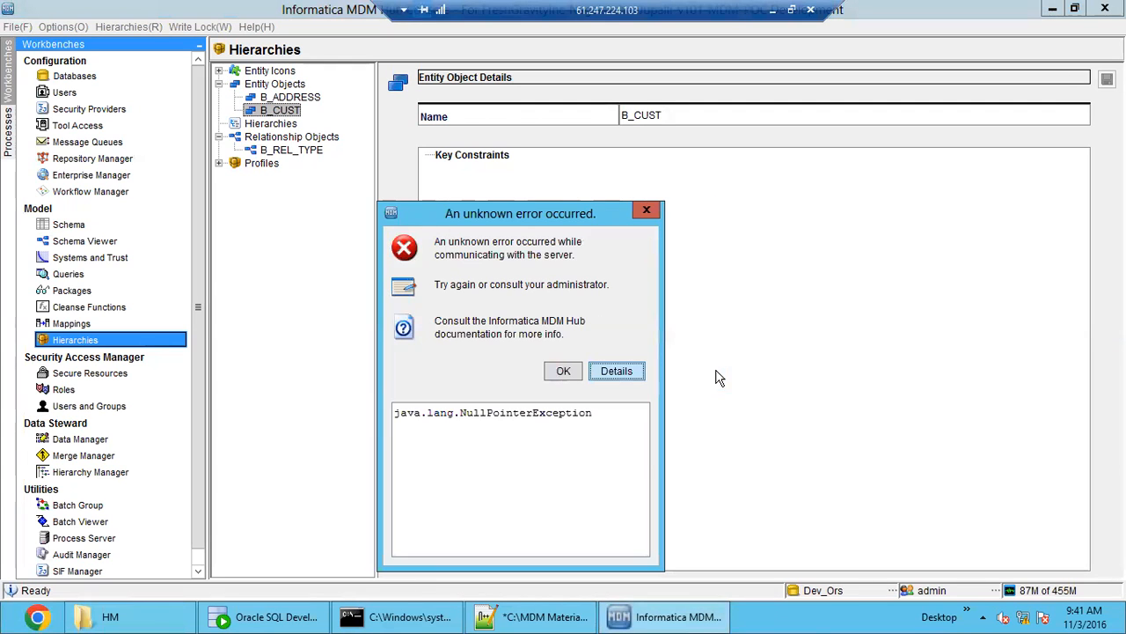
left_click(564, 371)
- Look for the Add Entity Type command on the B_ADDRESS entity object, and close Informatica MDM Hub
left_click(290, 99)
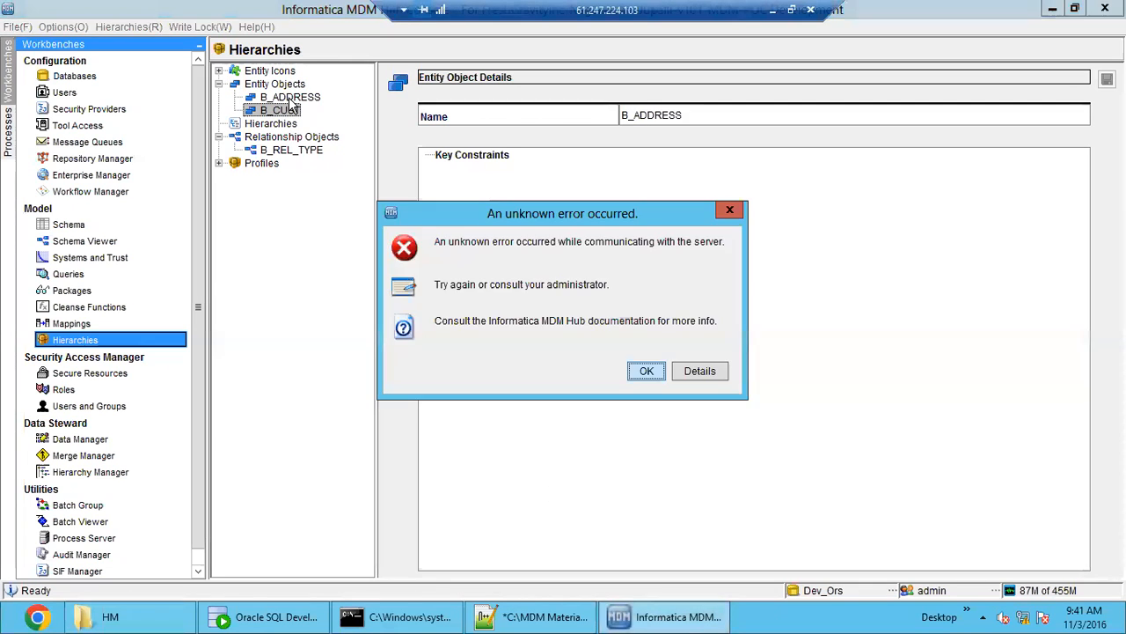
left_click(645, 370)
left_click(304, 100)
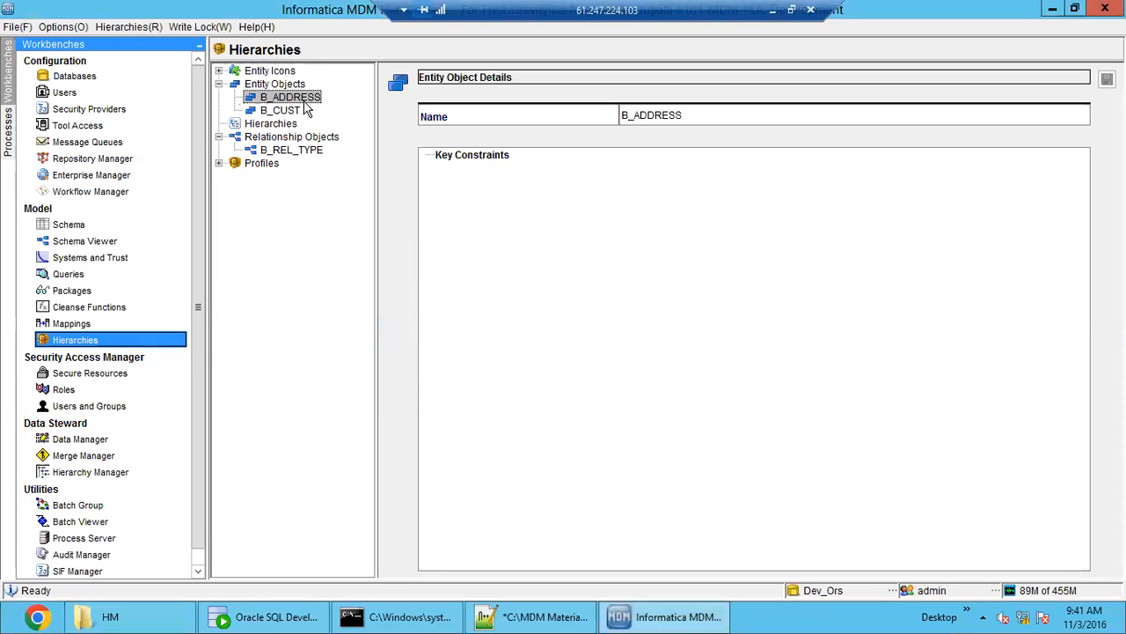
right_click(305, 106)
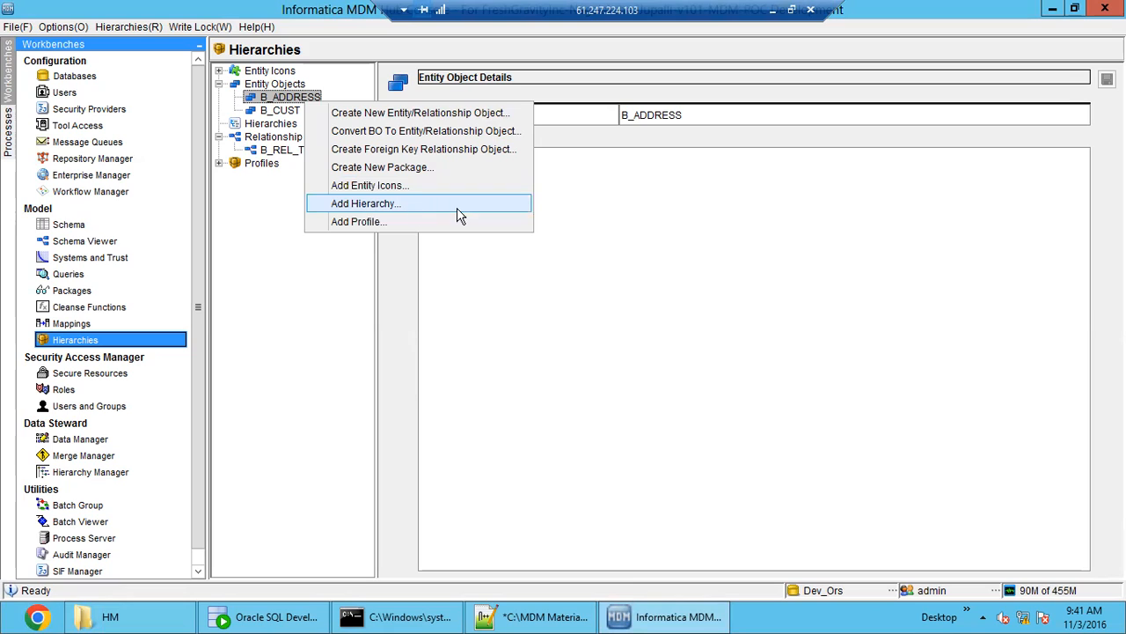
left_click(247, 331)
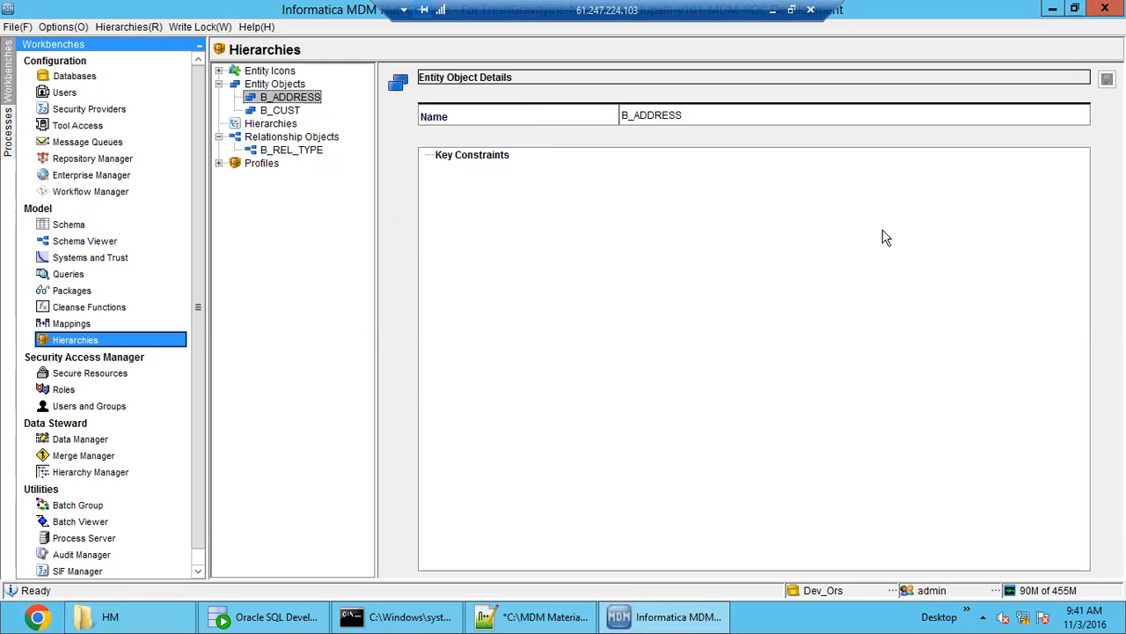
left_click(1095, 11)
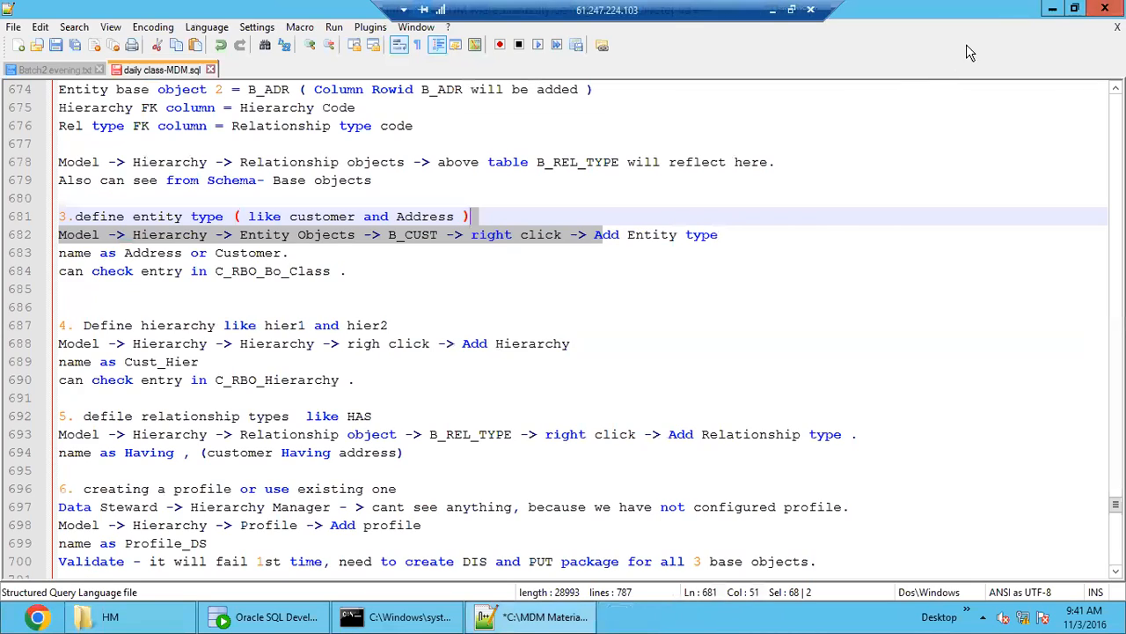
- Put the Notepad++ notes aside and relaunch Informatica MDM Hub from the desktop
left_click(1053, 9)
left_click(1053, 9)
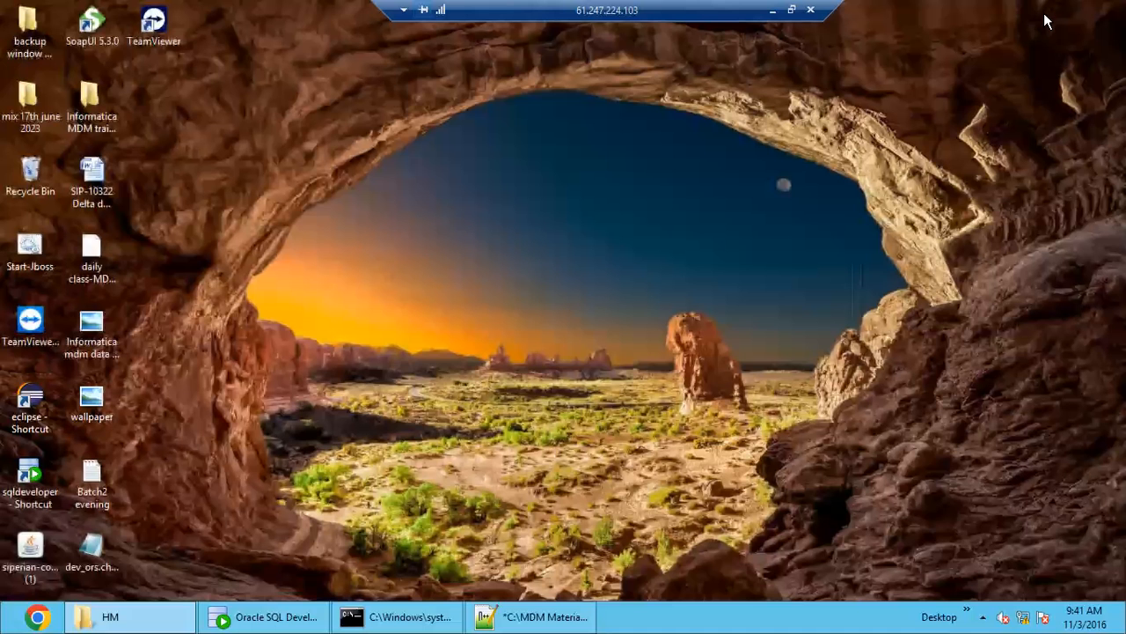
double_click(30, 547)
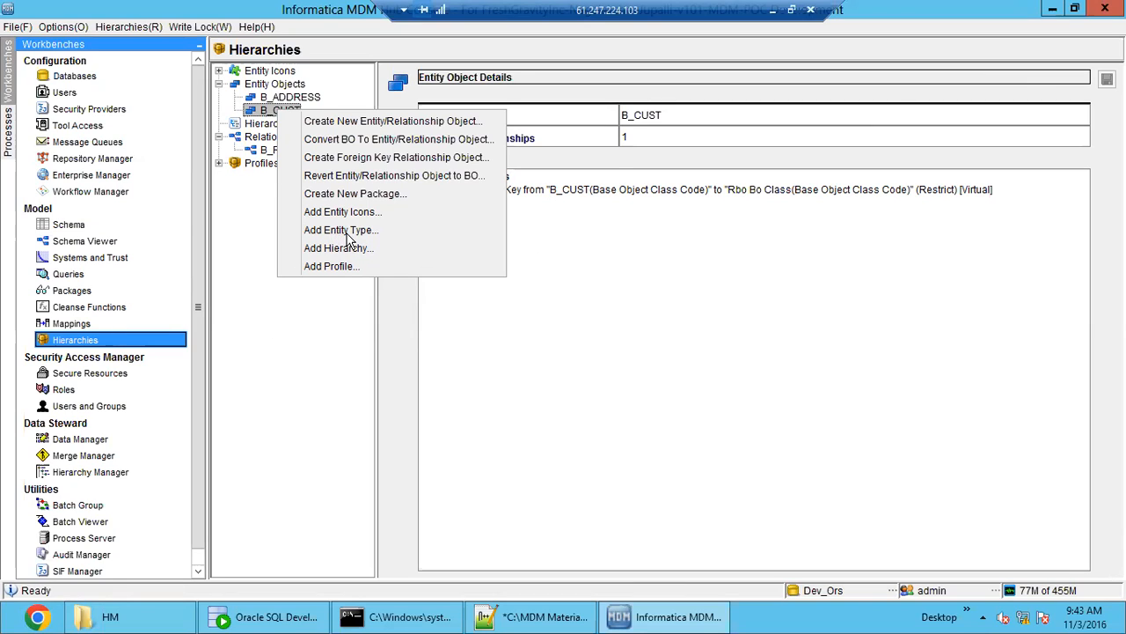
- Add an entity type to the B_CUST entity object, with Customer as both its code and display name
left_click(341, 229)
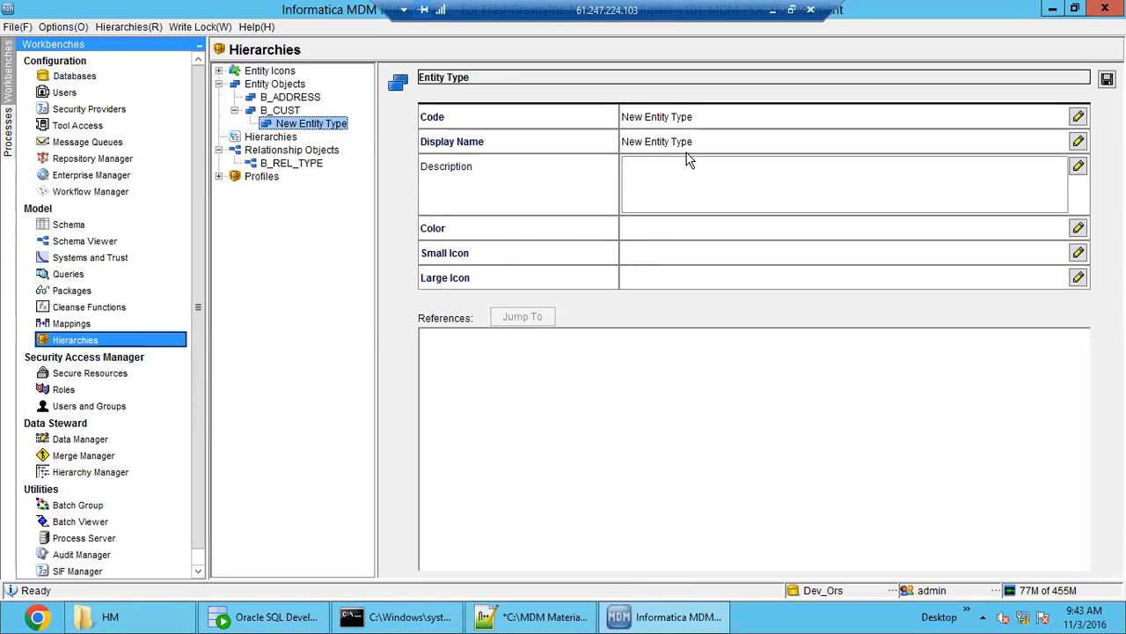
left_click(673, 116)
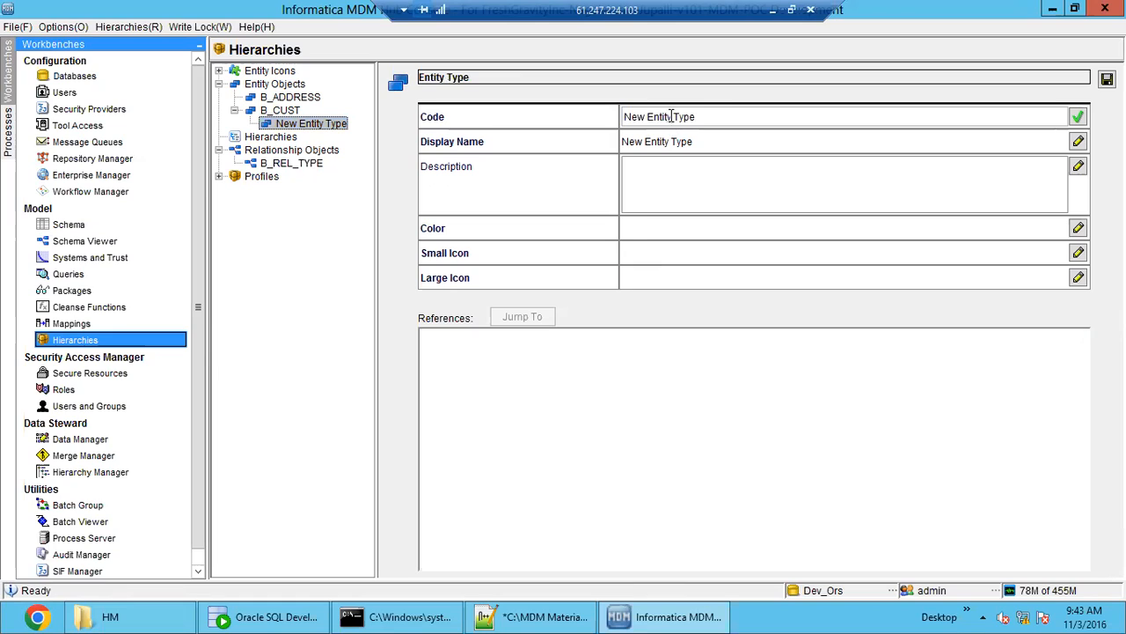
double_click(660, 116)
left_click(714, 115)
key("BackSpace")
key("BackSpace")
key("BackSpace")
key("BackSpace")
key("BackSpace")
key("BackSpace")
key("BackSpace")
key("BackSpace")
key("BackSpace")
key("BackSpace")
key("BackSpace")
key("BackSpace")
key("BackSpace")
key("BackSpace")
key("BackSpace")
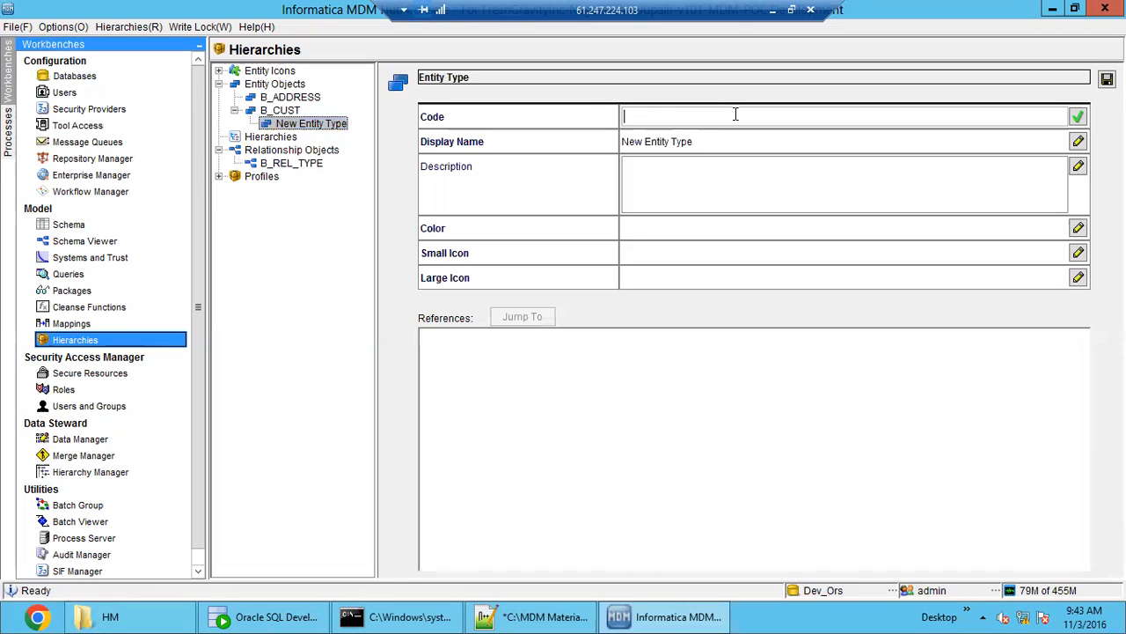
type("Customer")
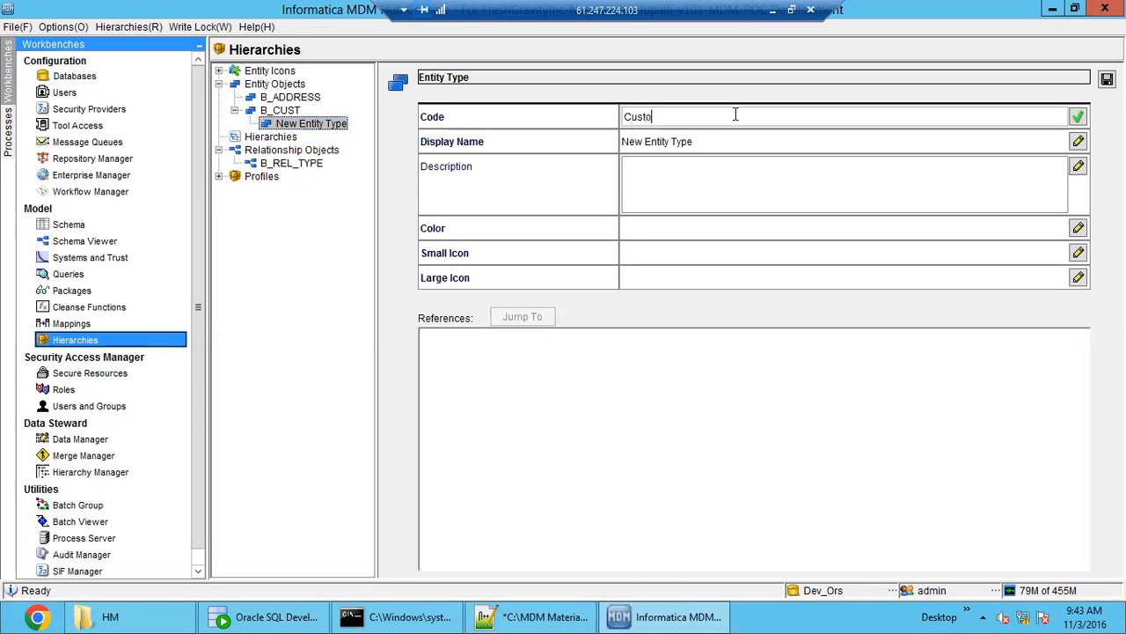
double_click(645, 117)
key("ctrl+c")
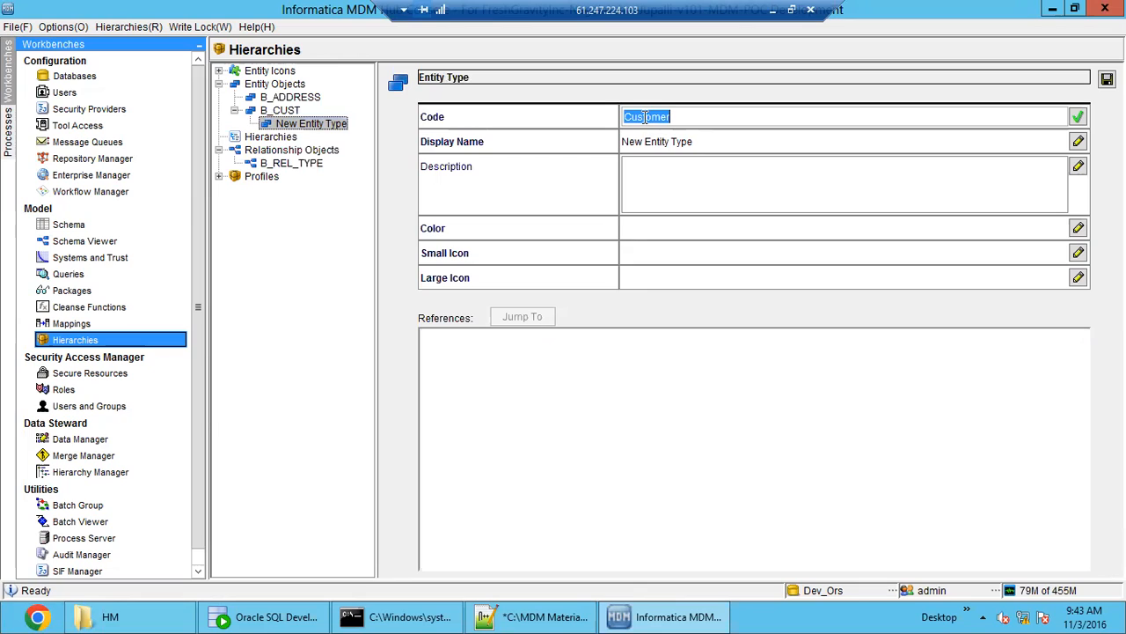
left_click(721, 138)
key("ctrl+v")
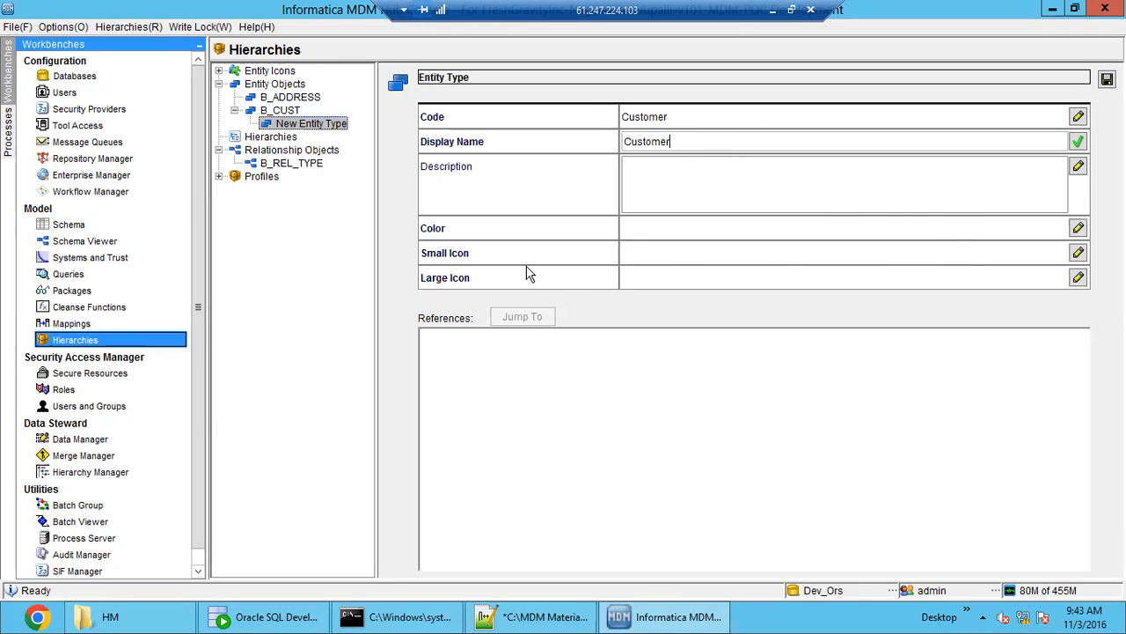
- Set the color of the Customer entity type to light green, 0x99FF33
left_click(1079, 231)
left_click(605, 268)
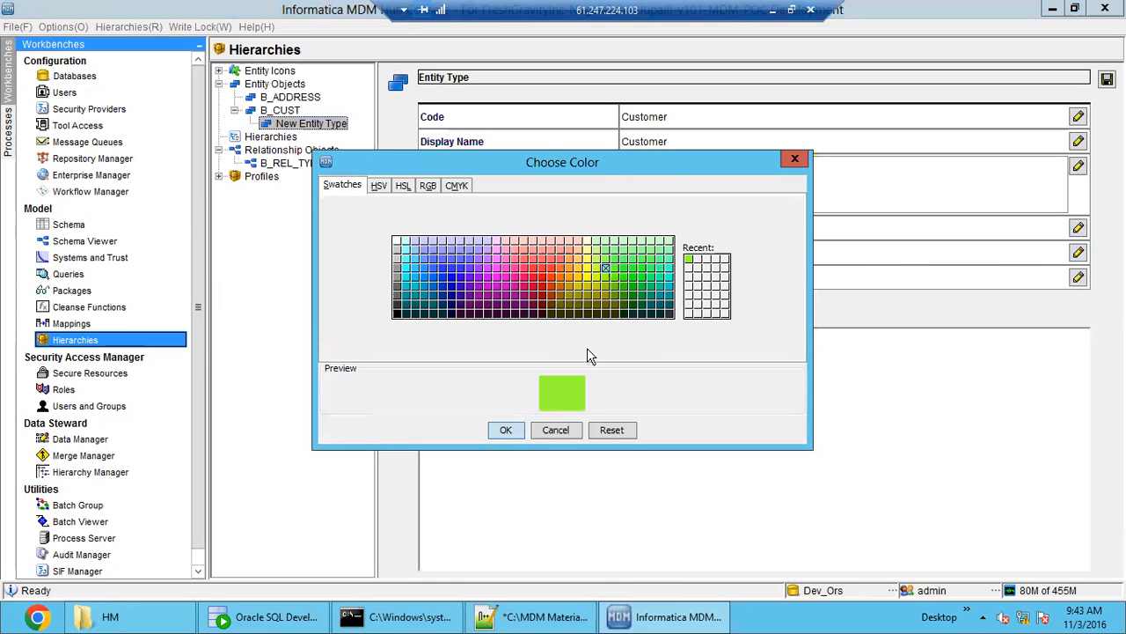
left_click(501, 429)
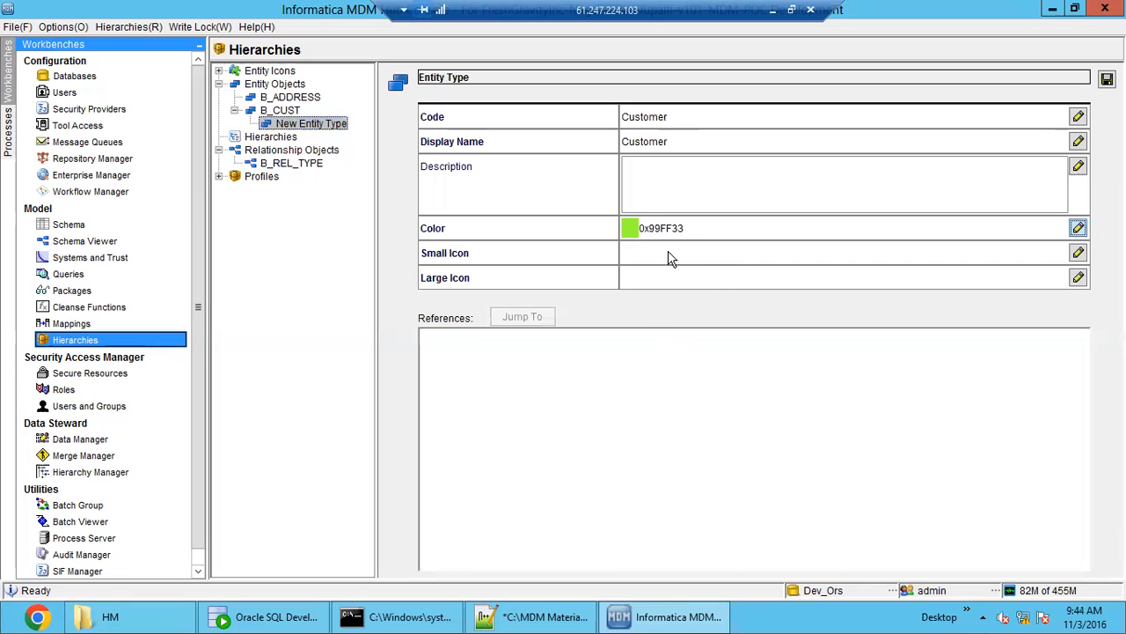
- Assign hierarchymanager/Person/Person_Small.png as the small icon of the Customer entity type
left_click(1079, 253)
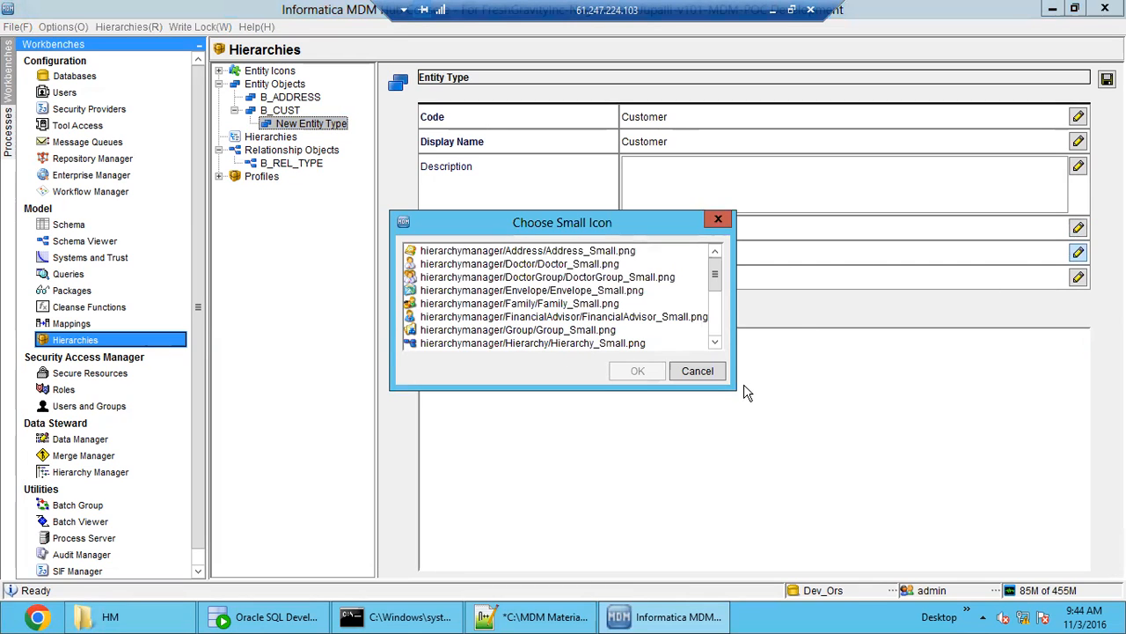
left_click_drag(734, 388, 821, 538)
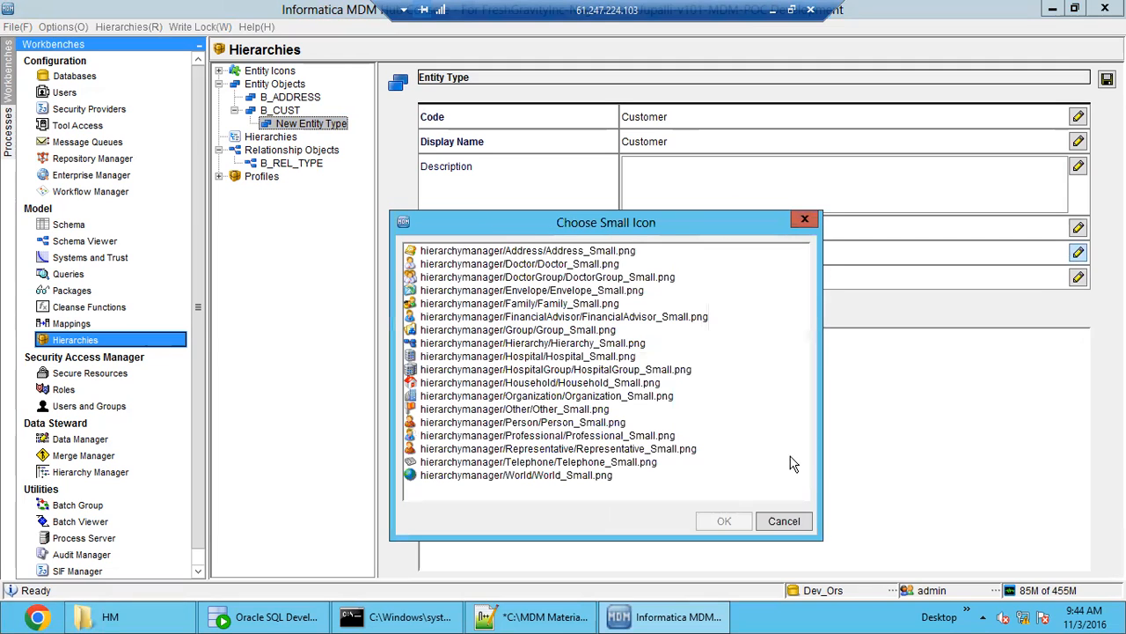
left_click(610, 279)
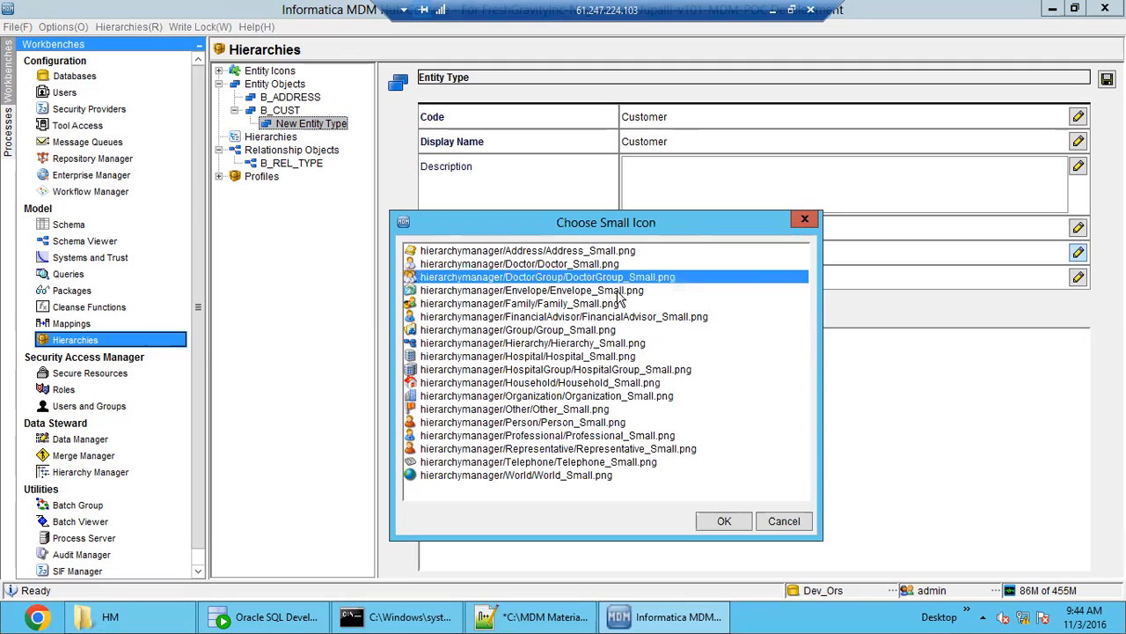
left_click(616, 291)
left_click(621, 305)
left_click(634, 318)
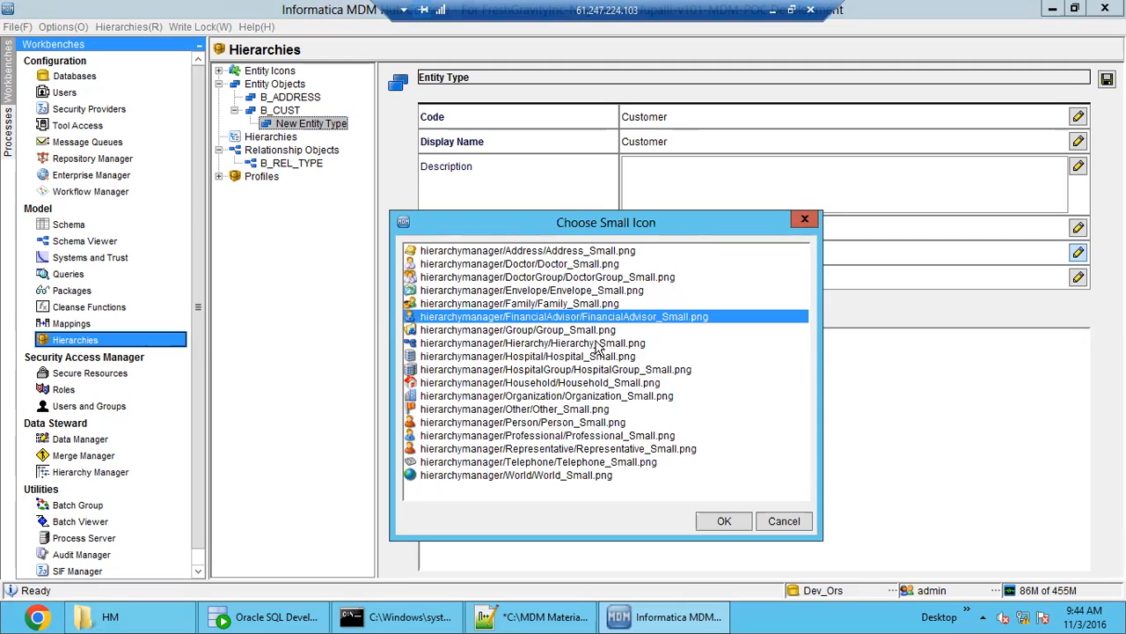
left_click(541, 423)
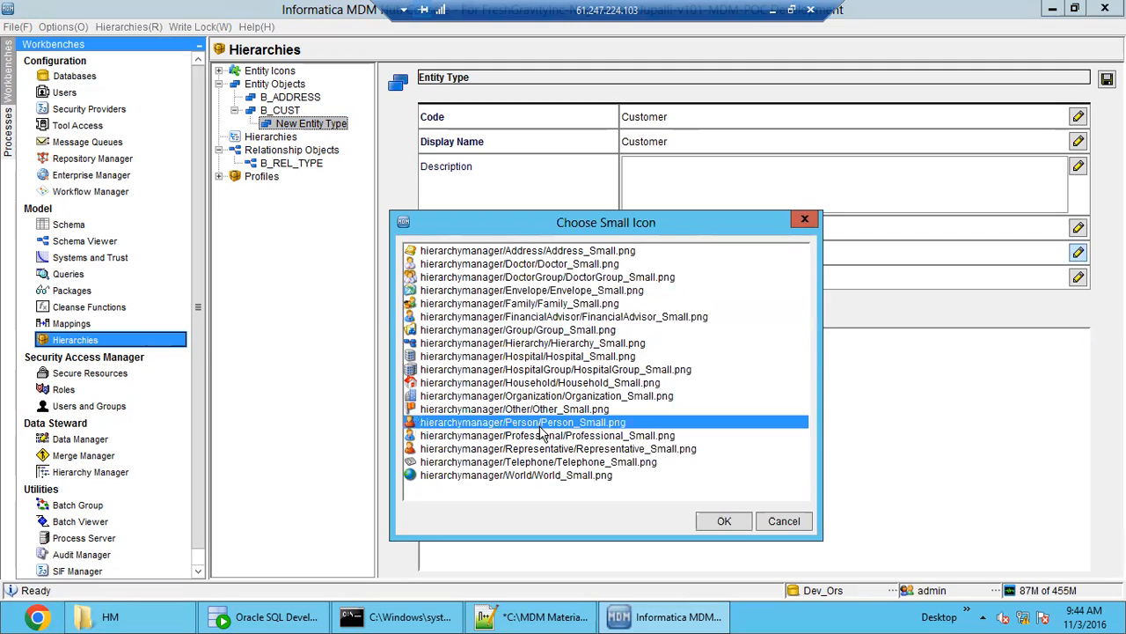
left_click(725, 520)
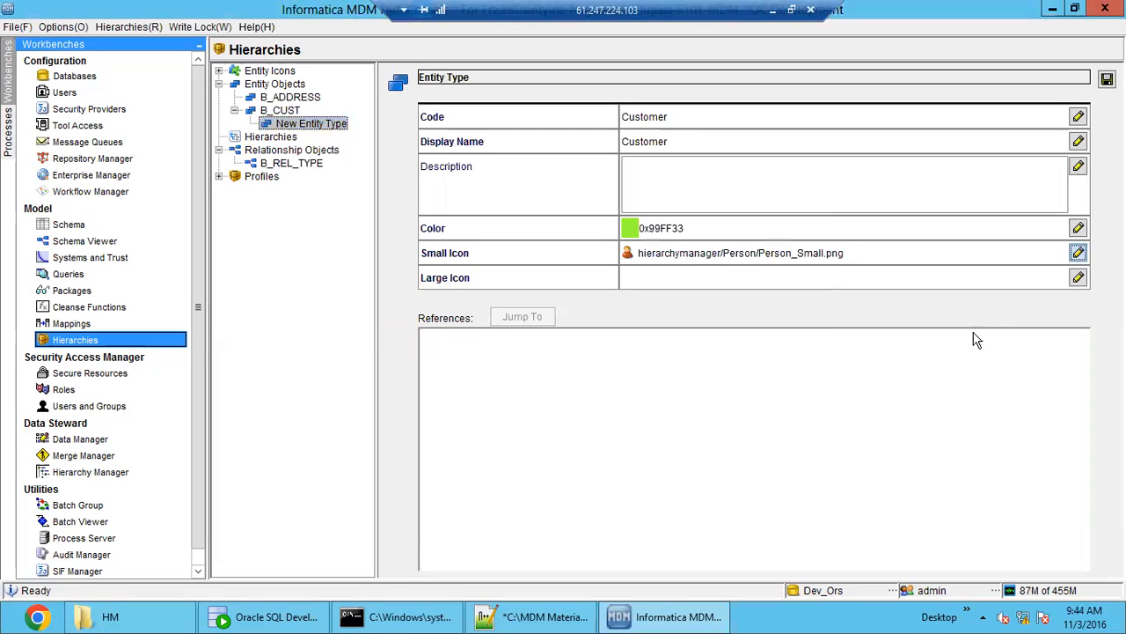
- Assign hierarchymanager/Person/Person.png as the large icon of the Customer entity type and save it
left_click(1078, 277)
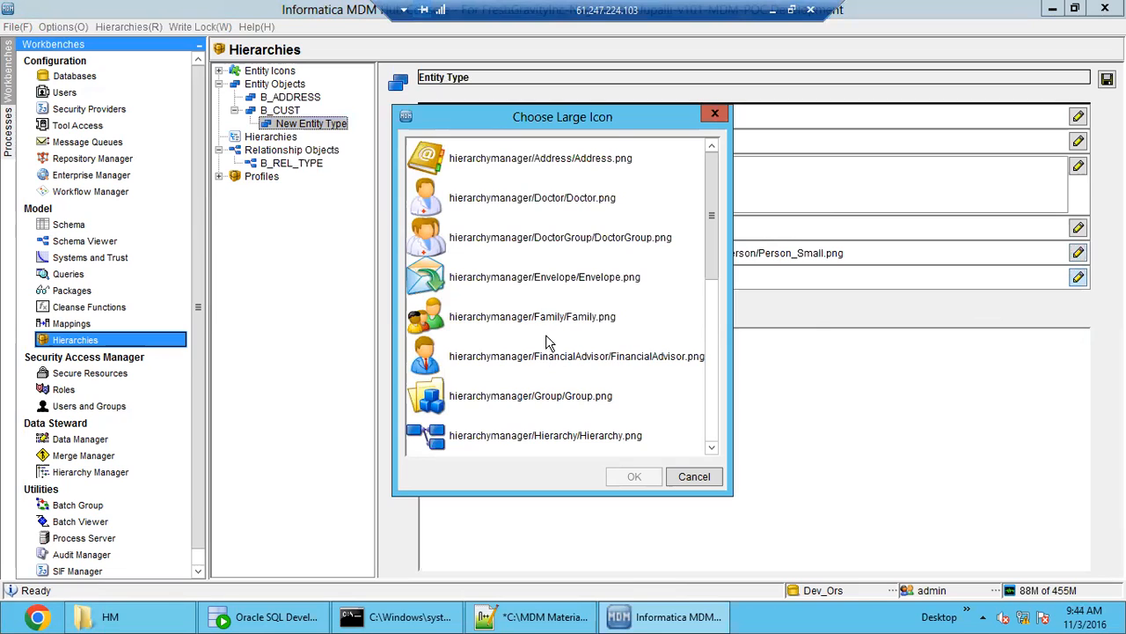
left_click_drag(713, 246, 714, 398)
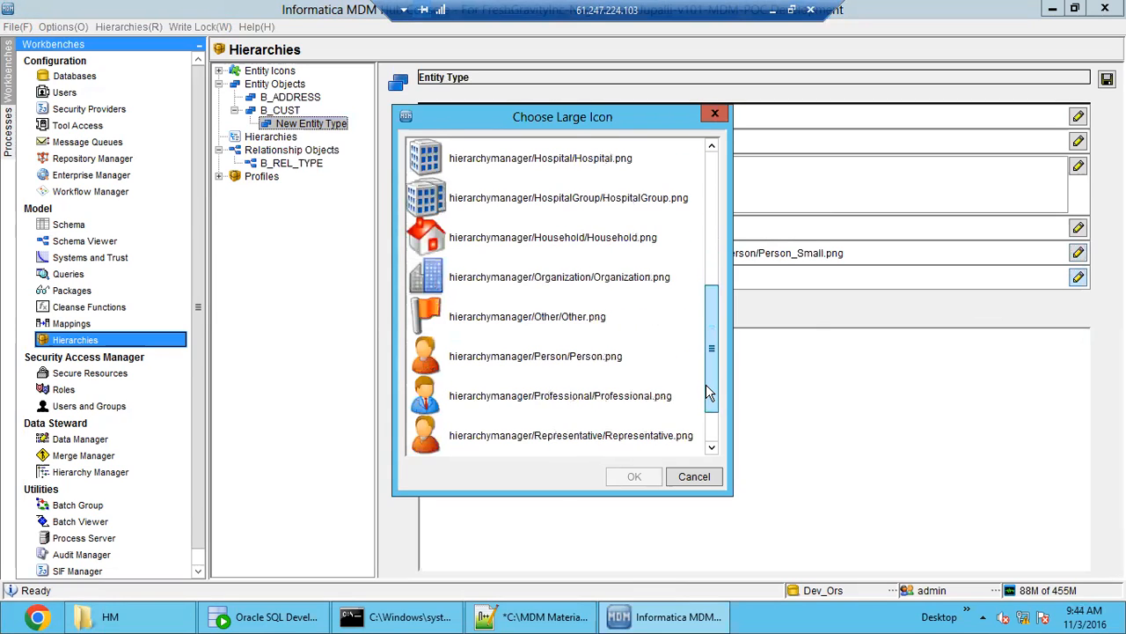
left_click(581, 362)
left_click(638, 477)
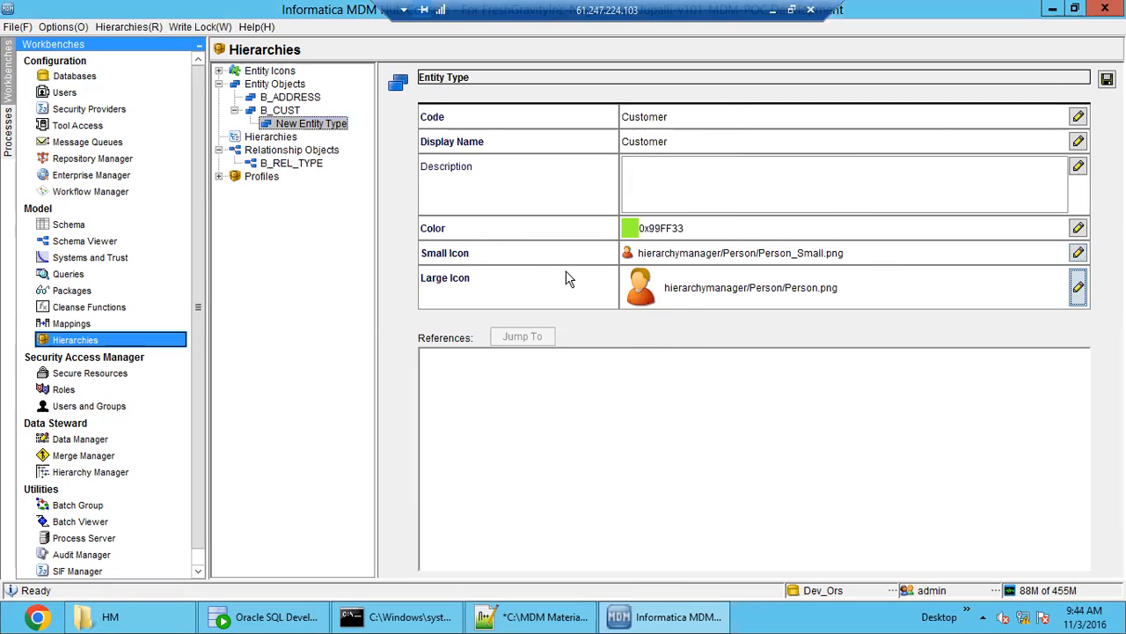
left_click(1107, 79)
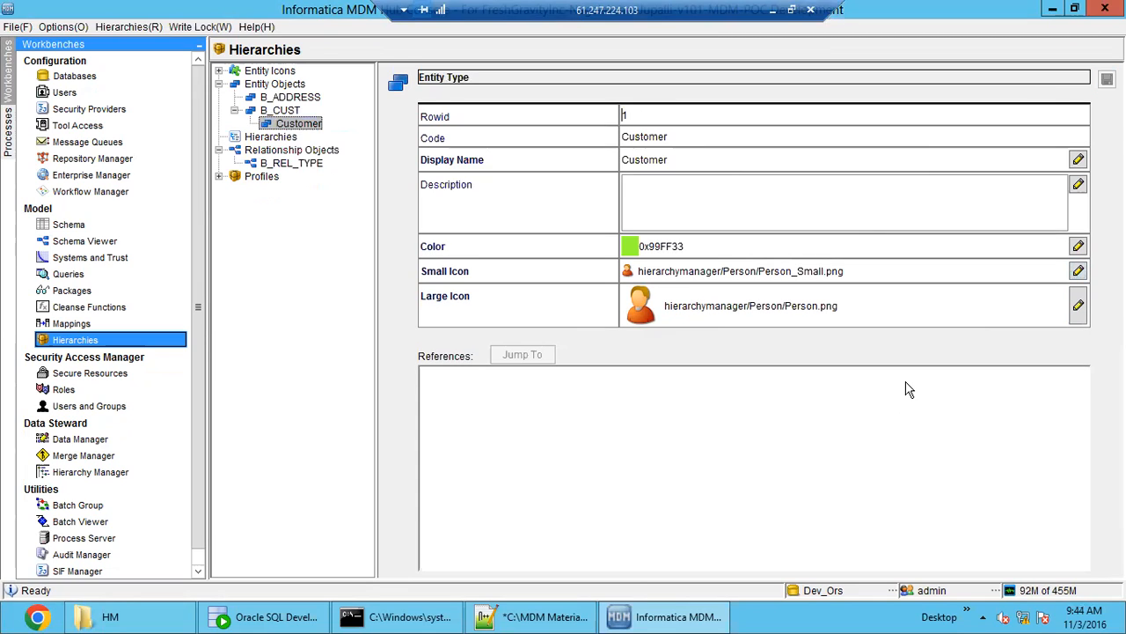
- Add an entity type to the B_ADDRESS entity object, with Address as both its code and display name
left_click(288, 98)
right_click(288, 96)
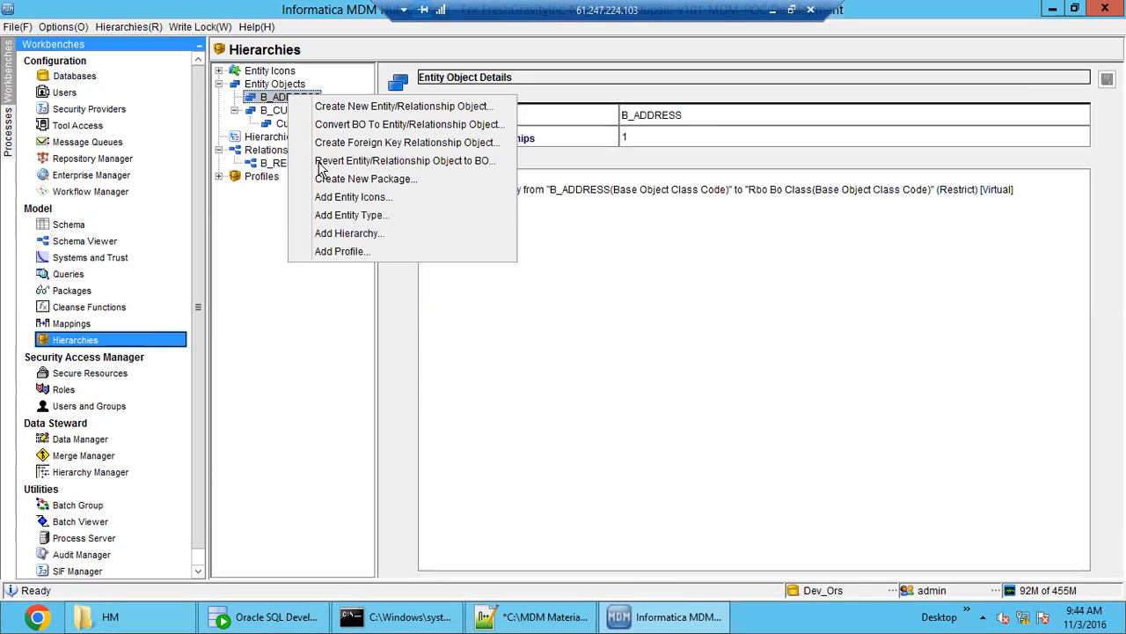
left_click(360, 217)
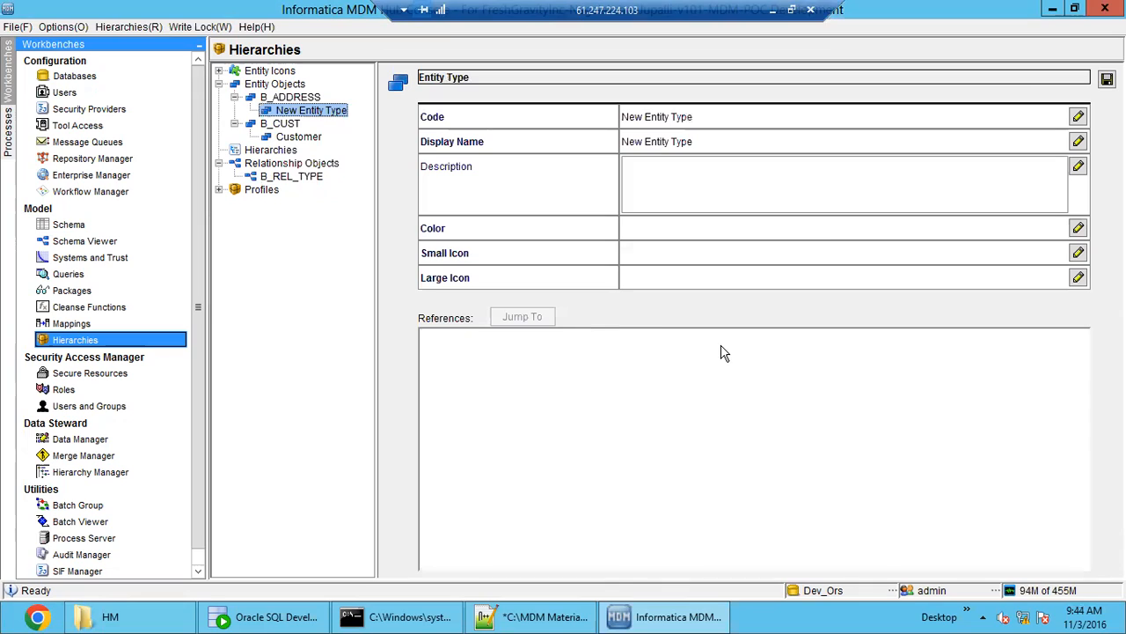
left_click(708, 114)
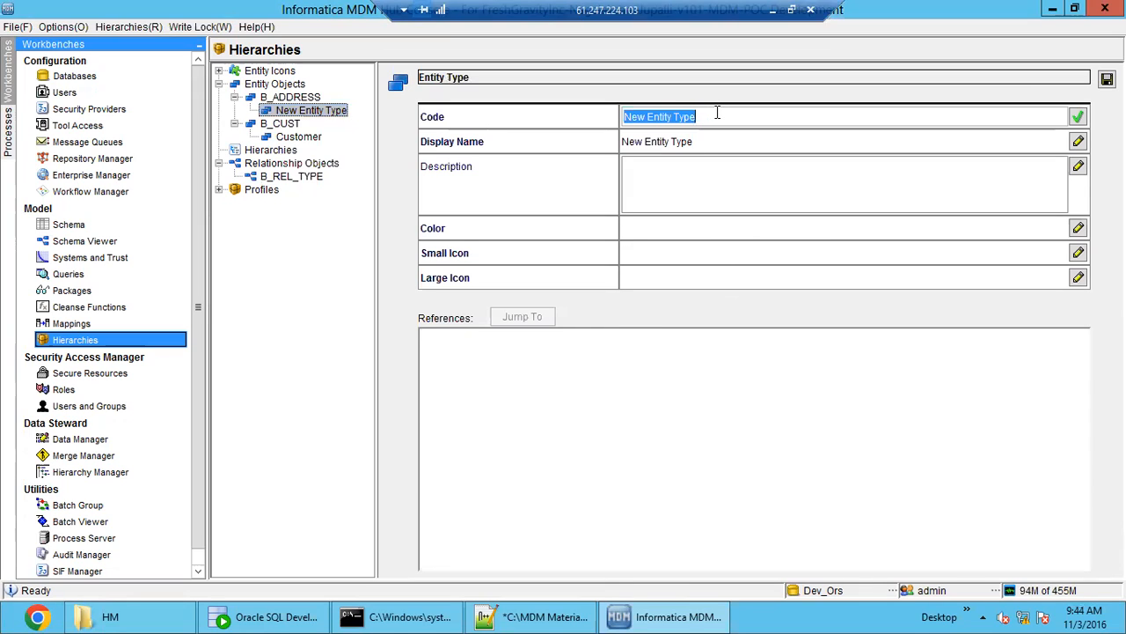
type("Addre")
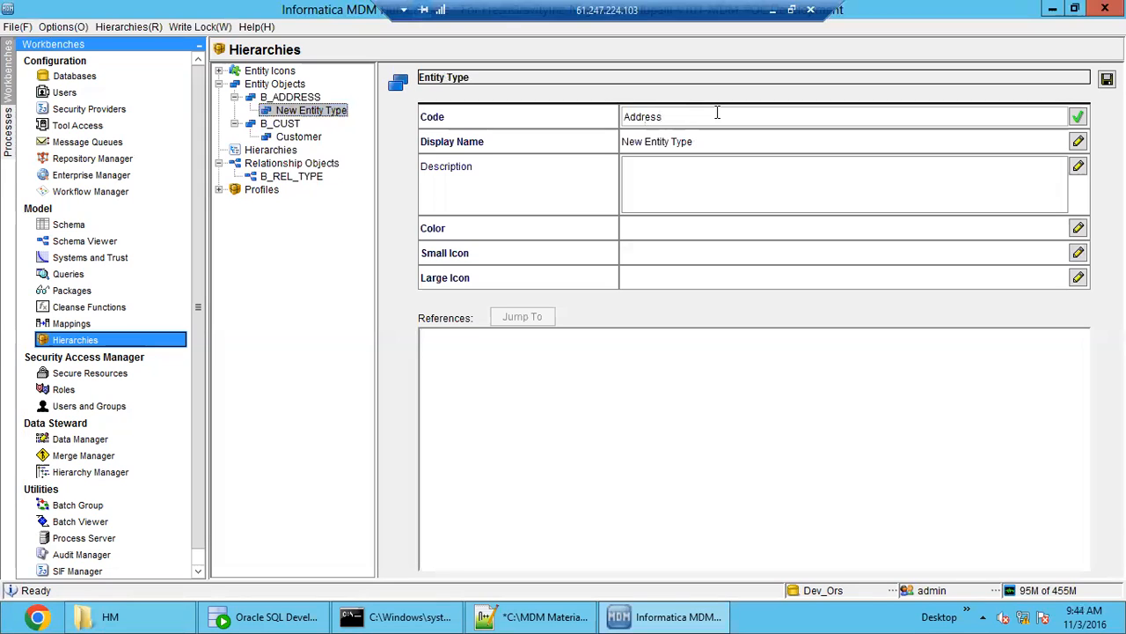
type("ss")
double_click(653, 117)
key("ctrl+c")
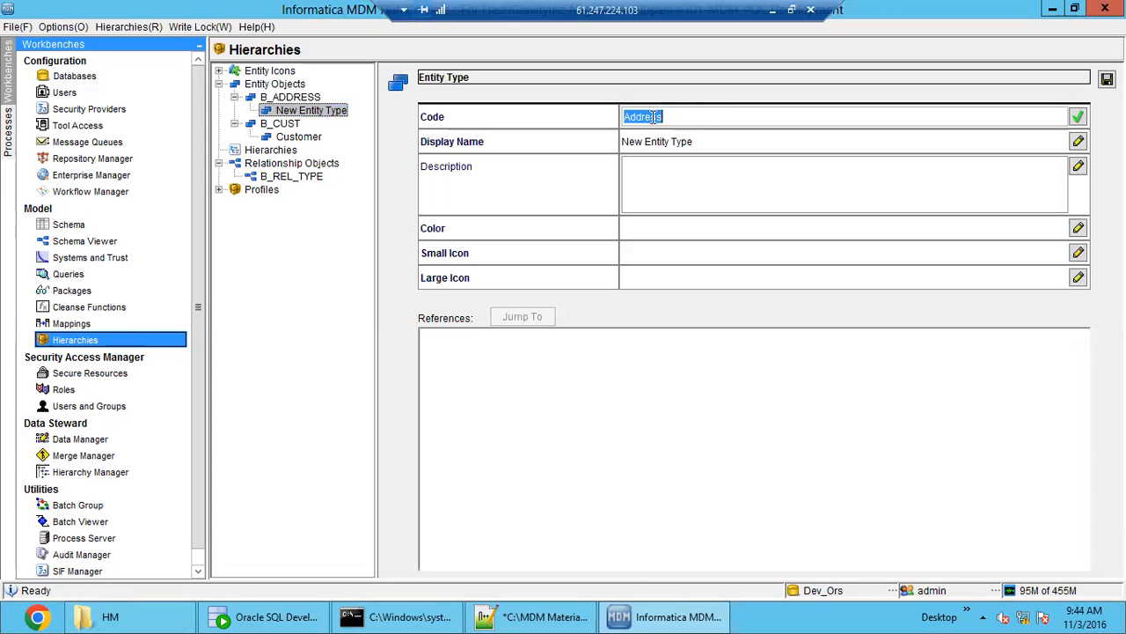
left_click(712, 139)
key("ctrl+v")
- Set the Address entity type's color to red, 0xFF3333, and its small icon to hierarchymanager/Address/Address_Small.png
left_click(746, 234)
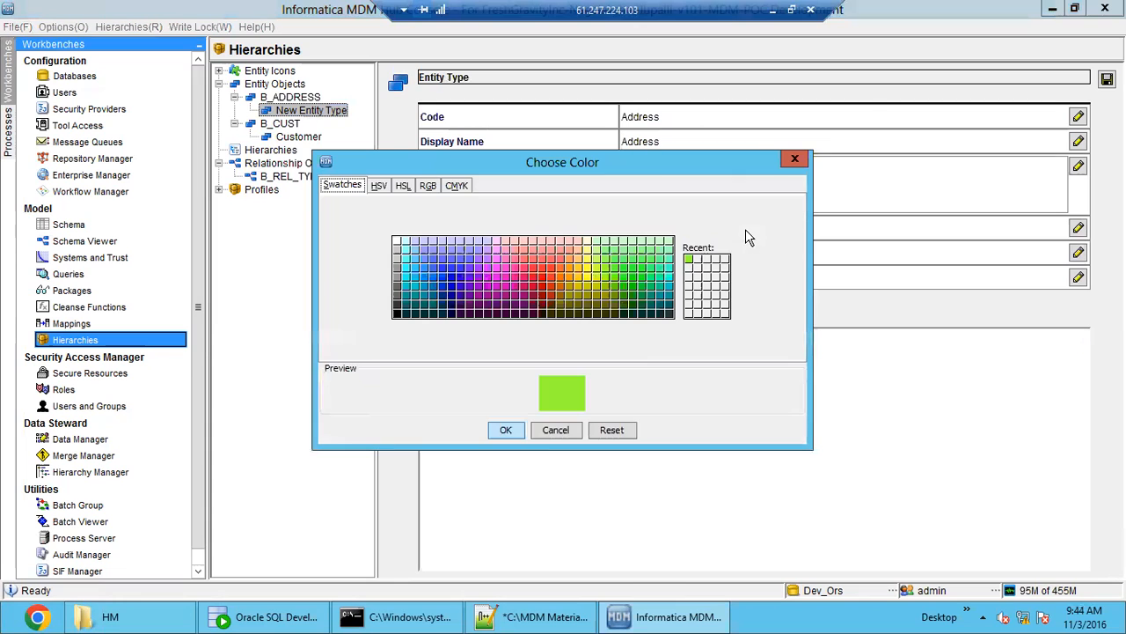
left_click(540, 270)
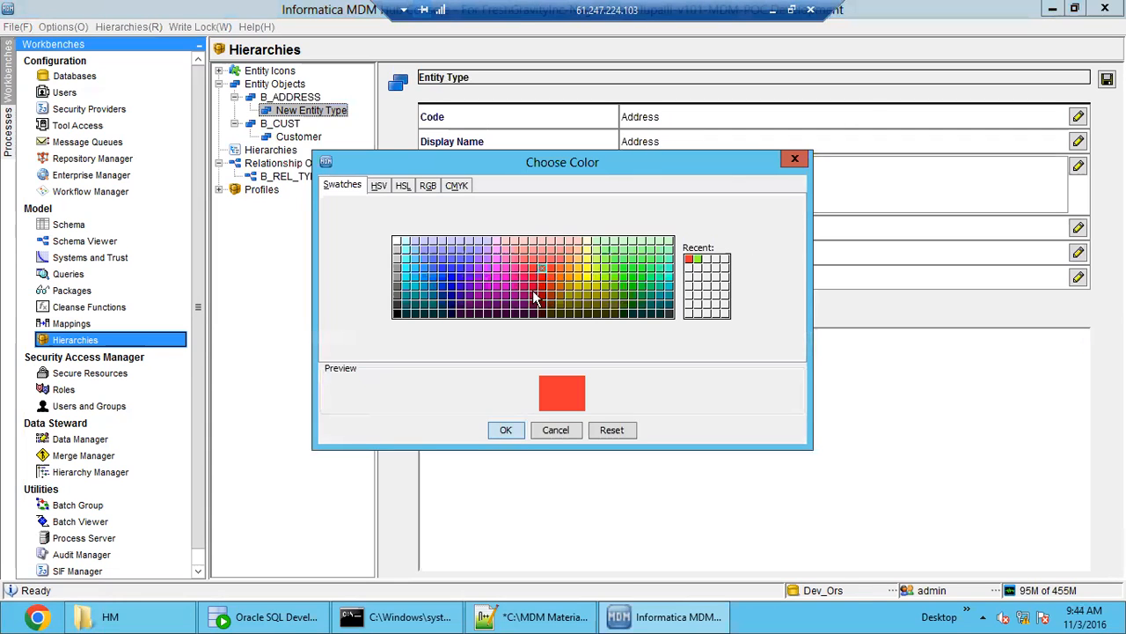
left_click(510, 431)
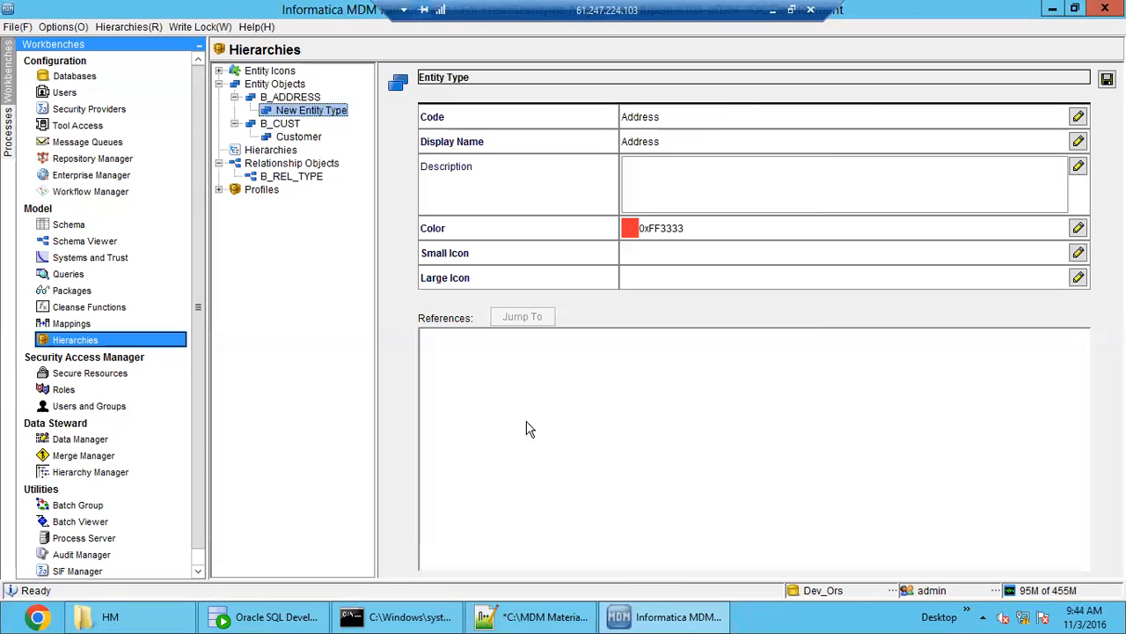
left_click(1078, 253)
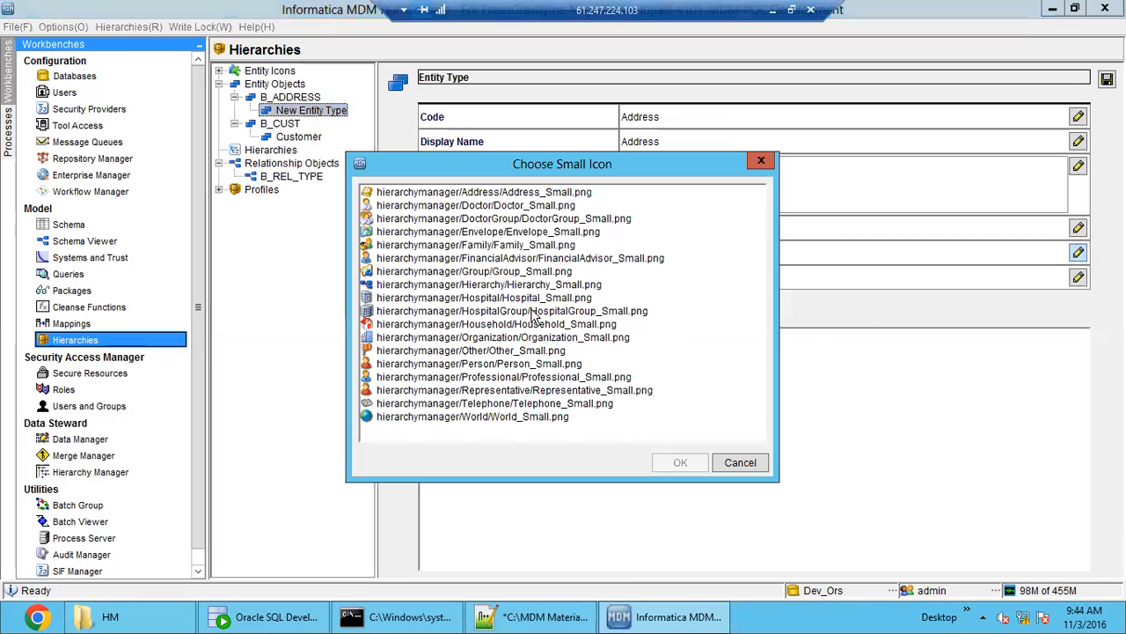
left_click(550, 193)
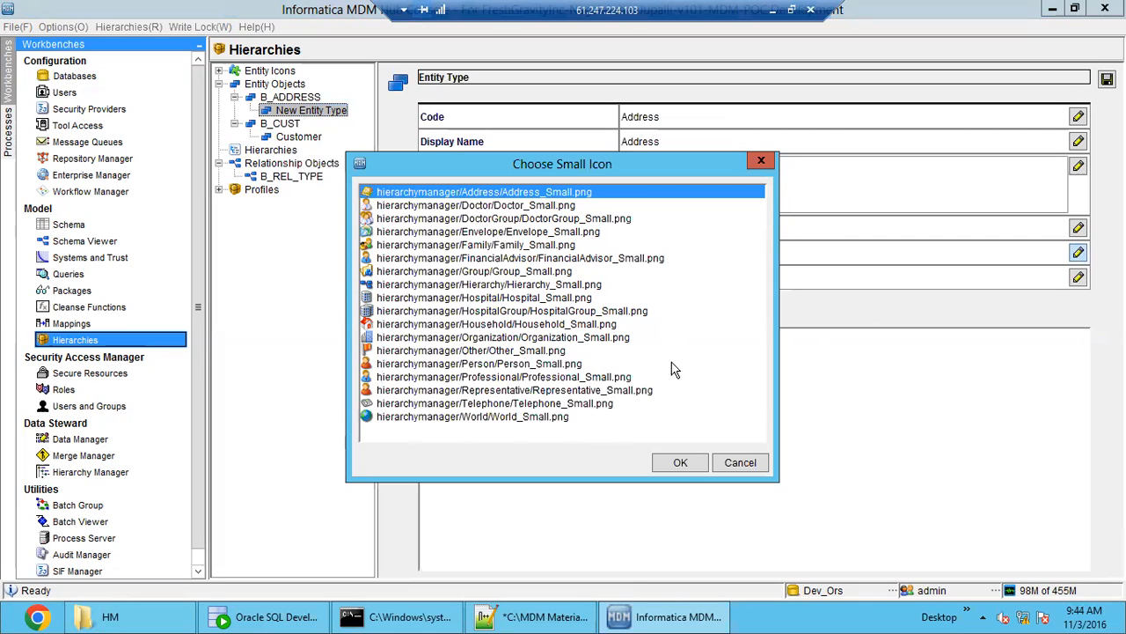
left_click(690, 467)
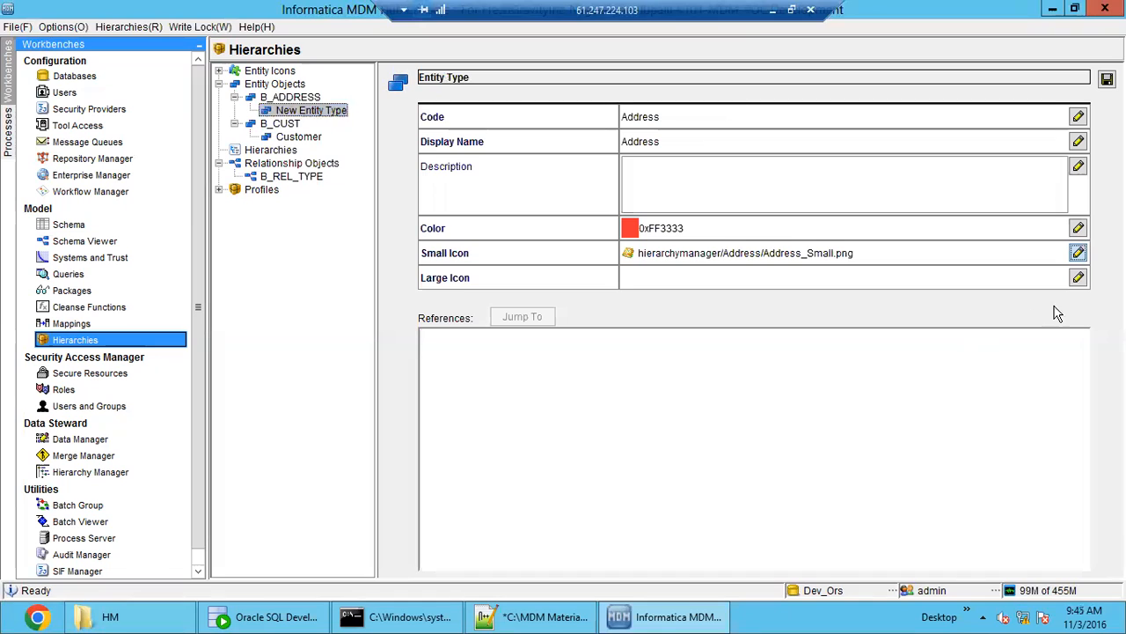
- Assign hierarchymanager/Address/Address.png as the large icon of the Address entity type and save it
left_click(1079, 278)
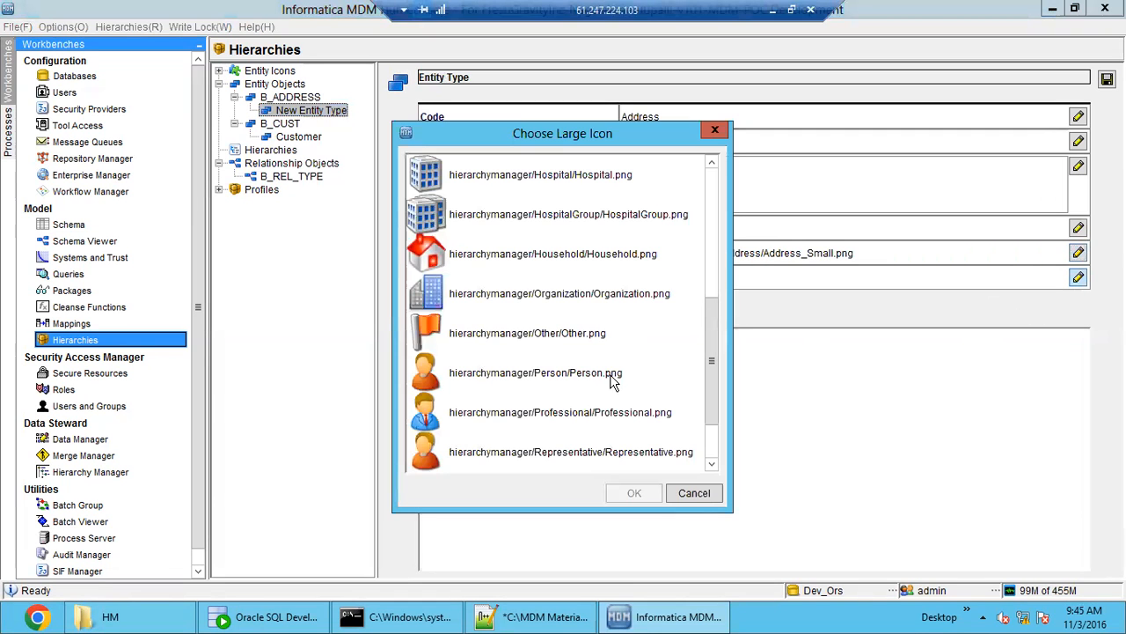
left_click_drag(717, 341, 717, 190)
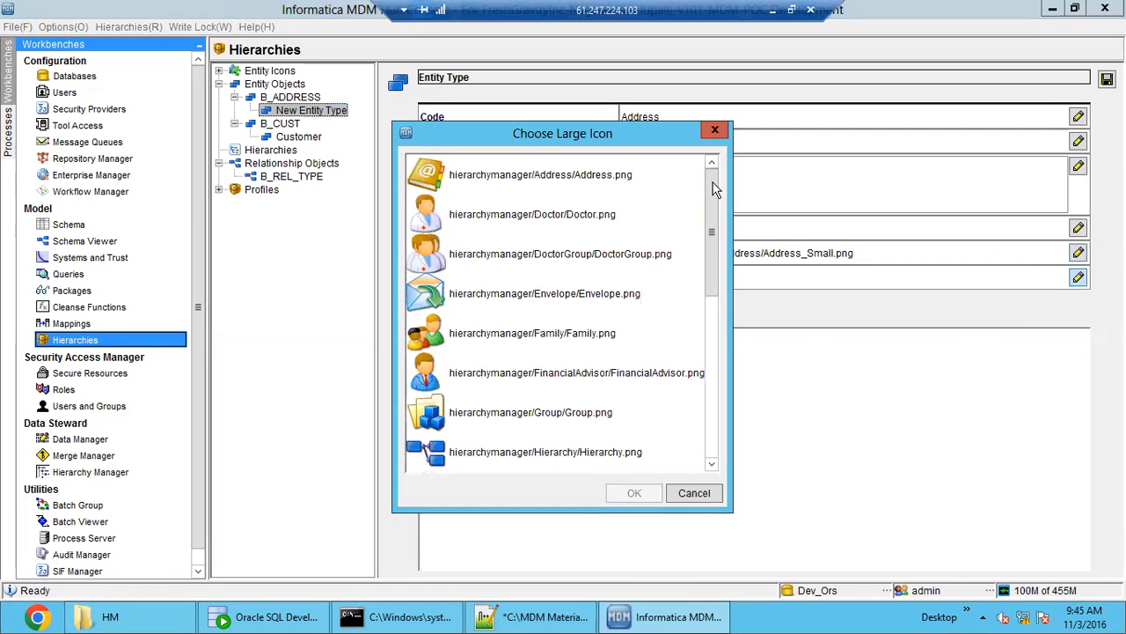
left_click(603, 195)
left_click(628, 491)
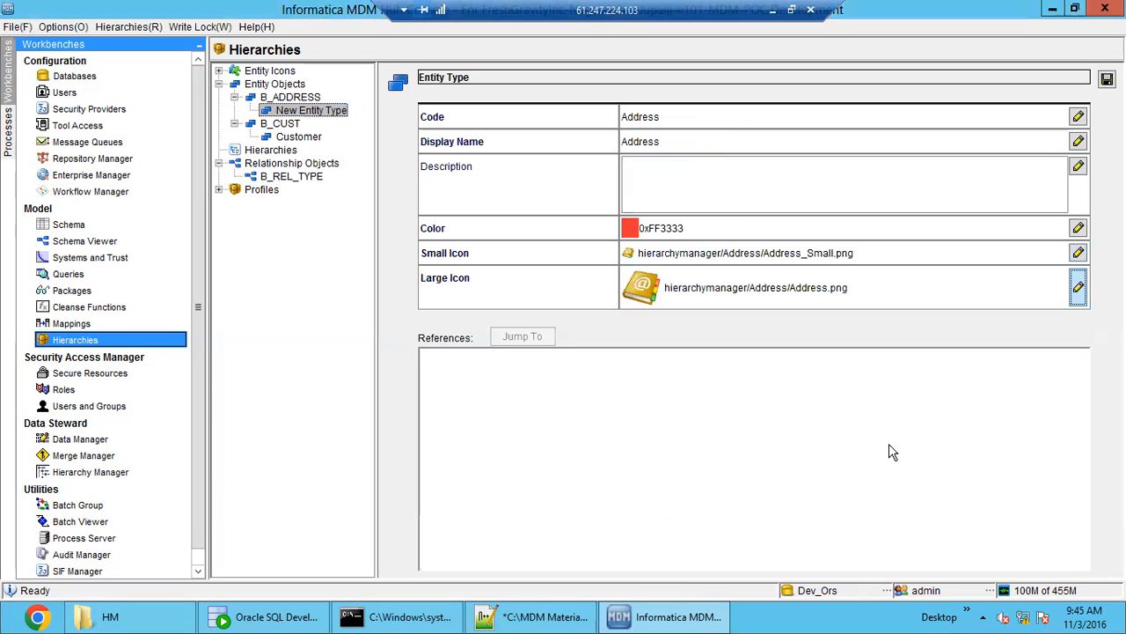
left_click(1107, 79)
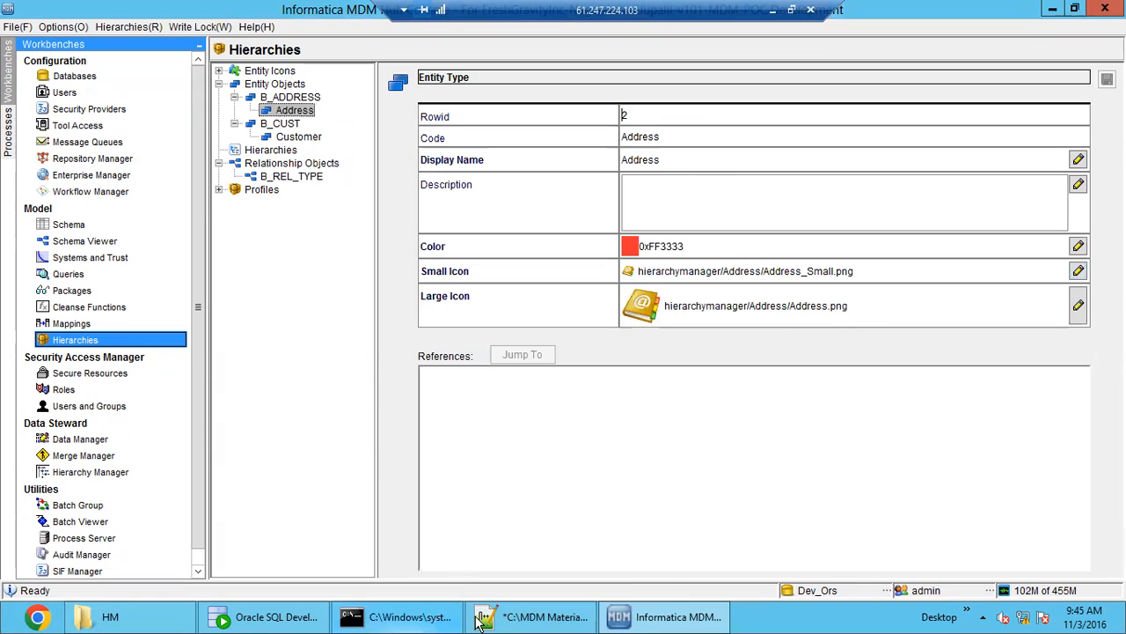
- Switch to the class notes in Notepad++ and review section 3 on defining entity types, highlighting the table name C_RBO_Bo_Class
left_click(485, 621)
left_click(177, 292)
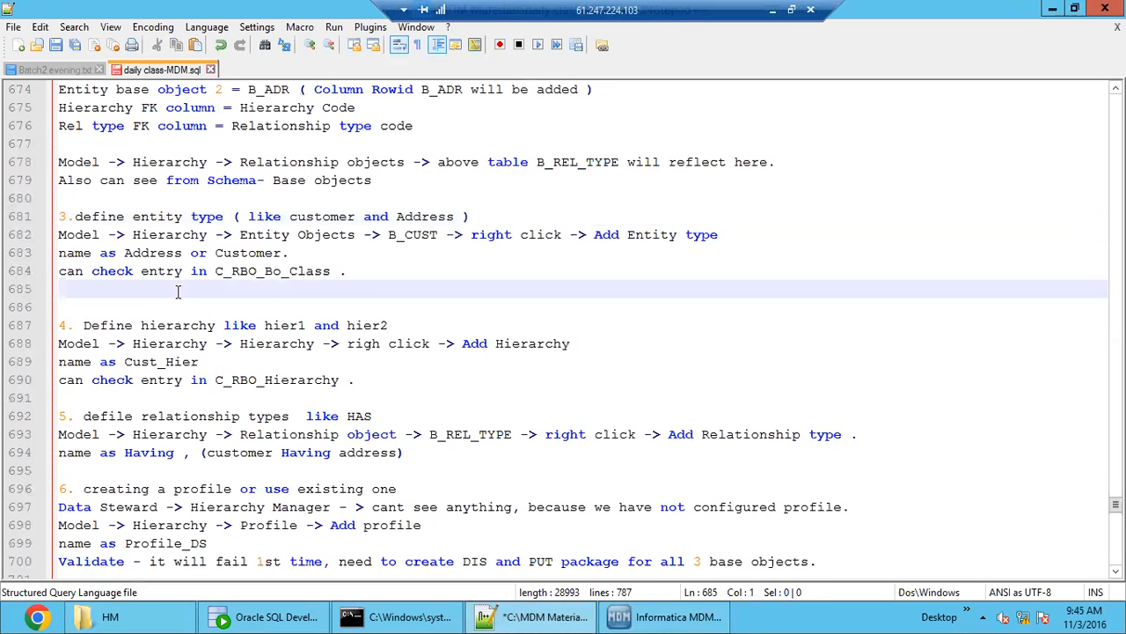
left_click(152, 227)
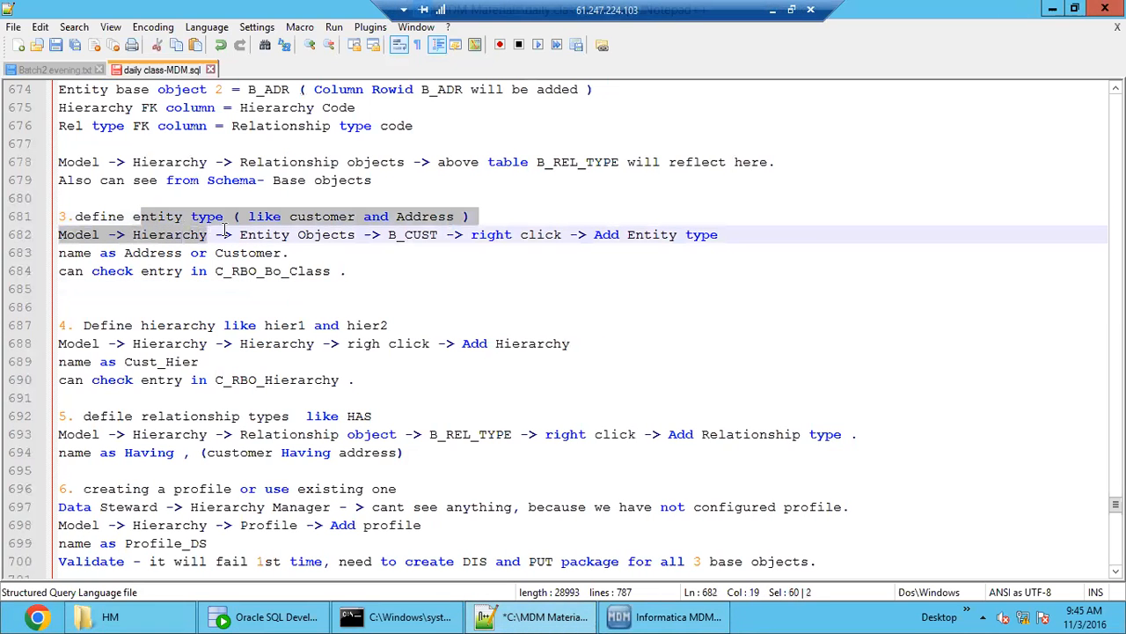
double_click(321, 217)
left_click(427, 204)
double_click(427, 204)
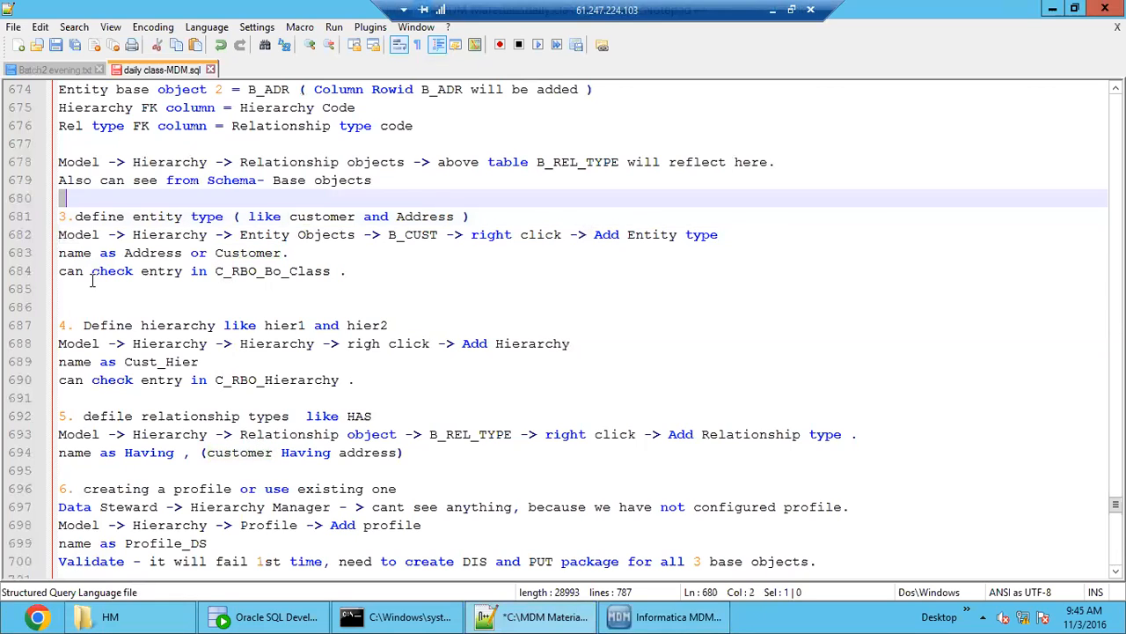
left_click(167, 273)
left_click_drag(216, 271, 334, 271)
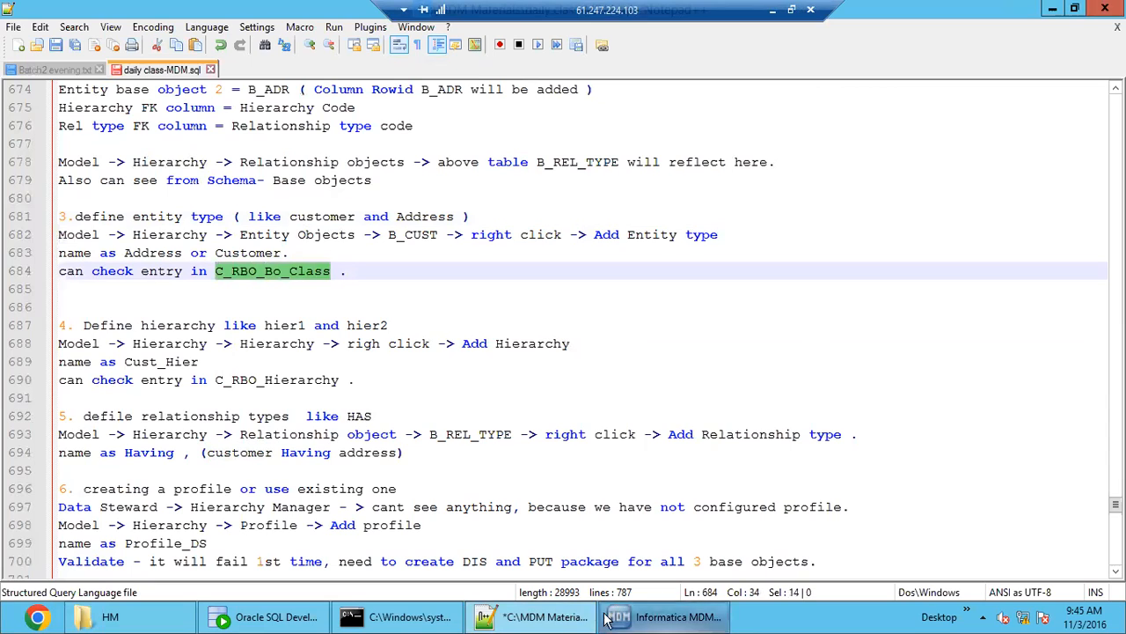
- Switch to Oracle SQL Developer and display the refreshed row data of the C_B_CUST table
left_click(273, 616)
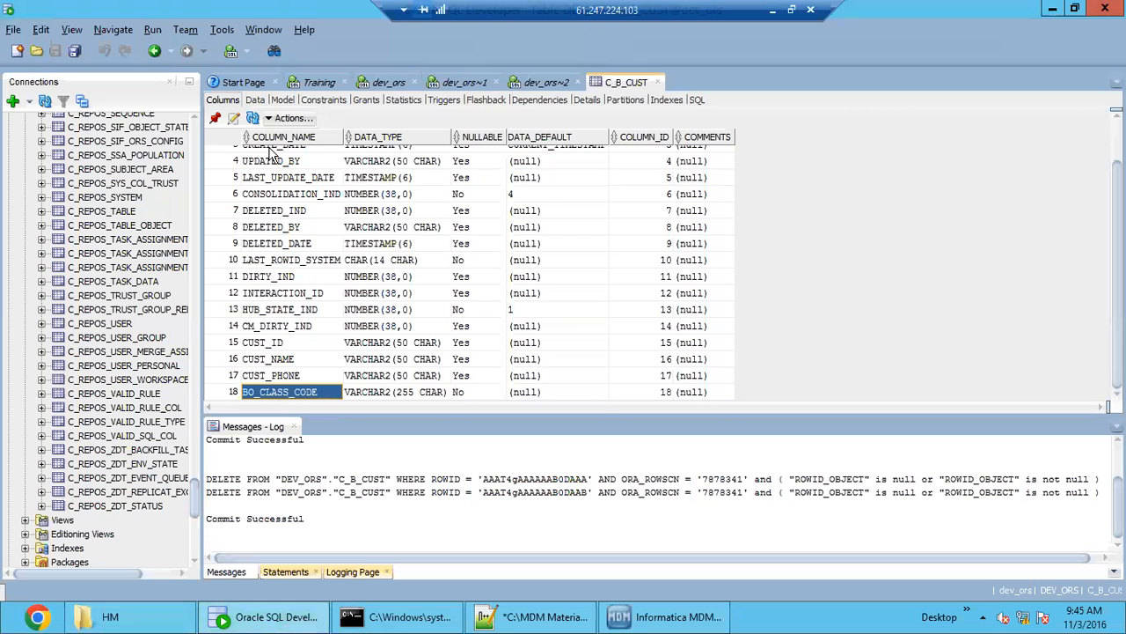
left_click(255, 101)
left_click(234, 119)
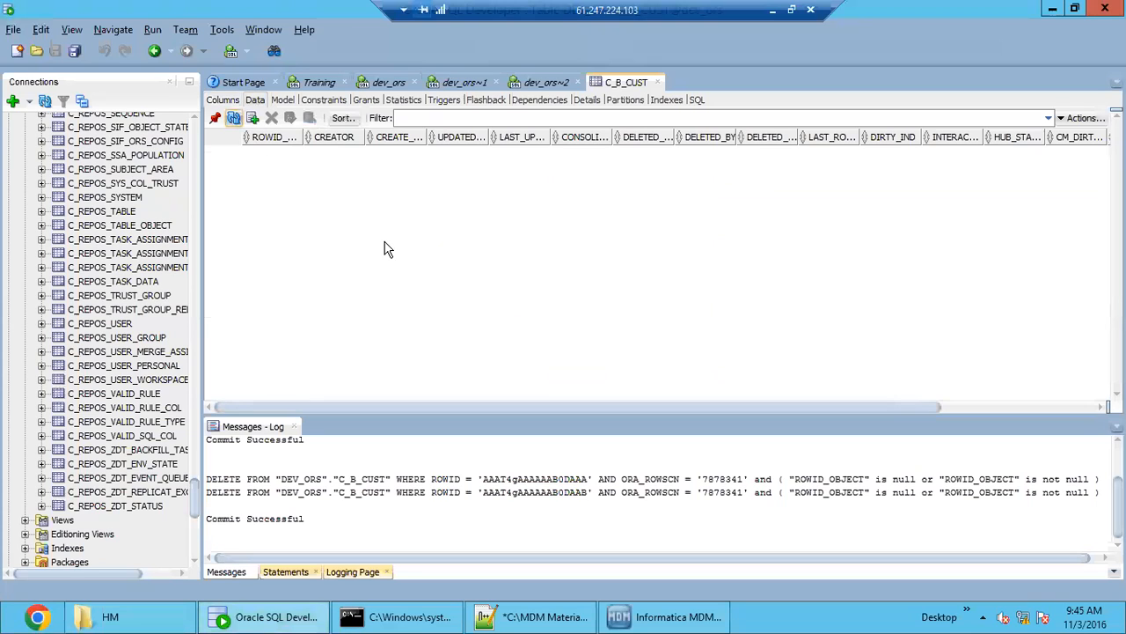
- Run the query select * from C_RBO_BO_CLASS; in the existing dev_ors~2 worksheet
left_click(537, 81)
left_click_drag(448, 144, 213, 141)
left_click(213, 102)
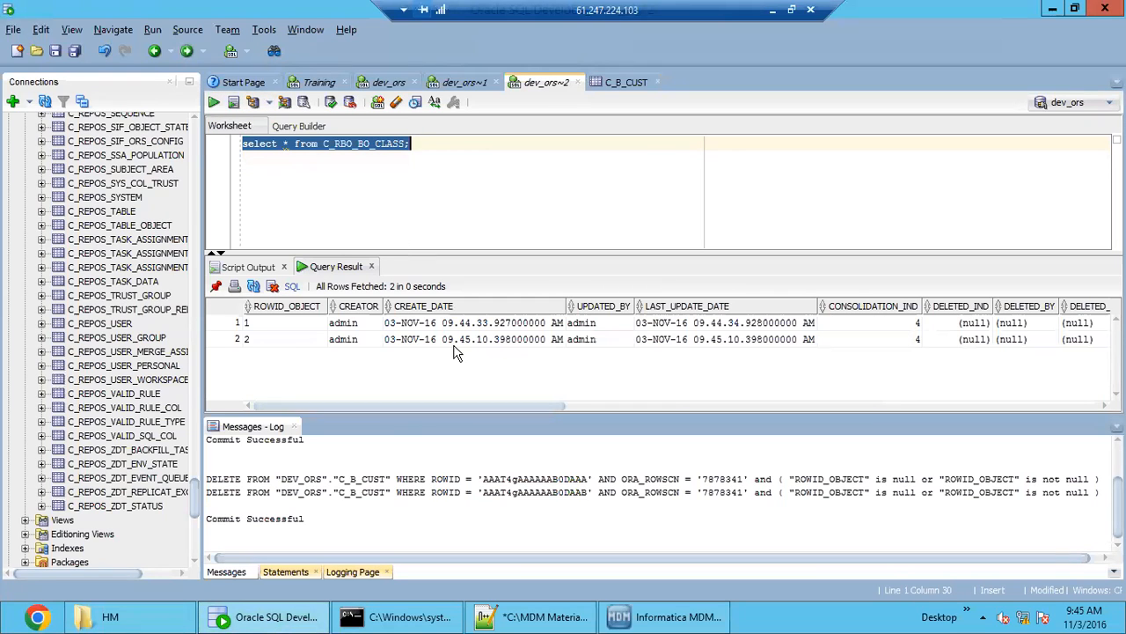
- Examine the creation dates, display names and icon and color settings of the entity type records in the C_RBO_BO_CLASS query result
left_click(463, 330)
left_click(465, 339, "shift")
double_click(369, 142)
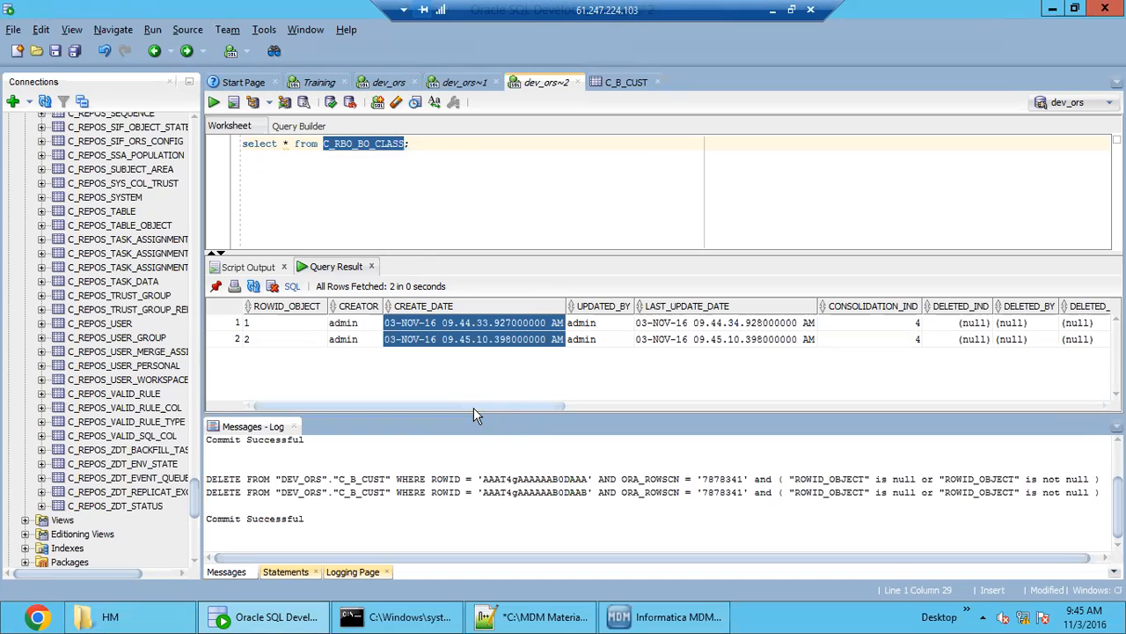
left_click_drag(470, 410, 975, 395)
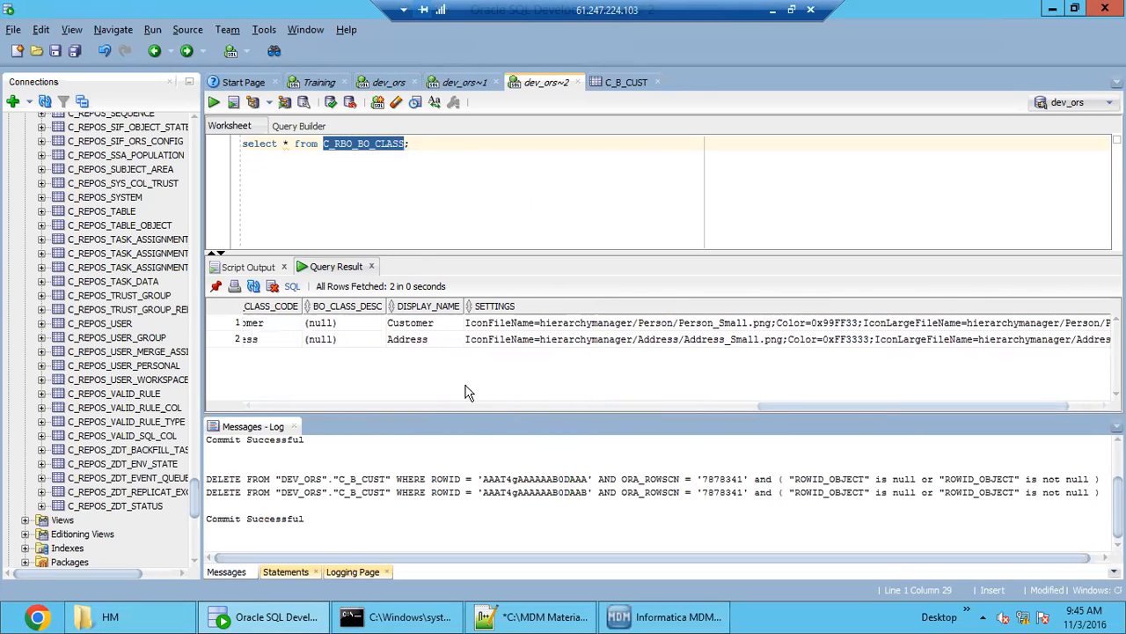